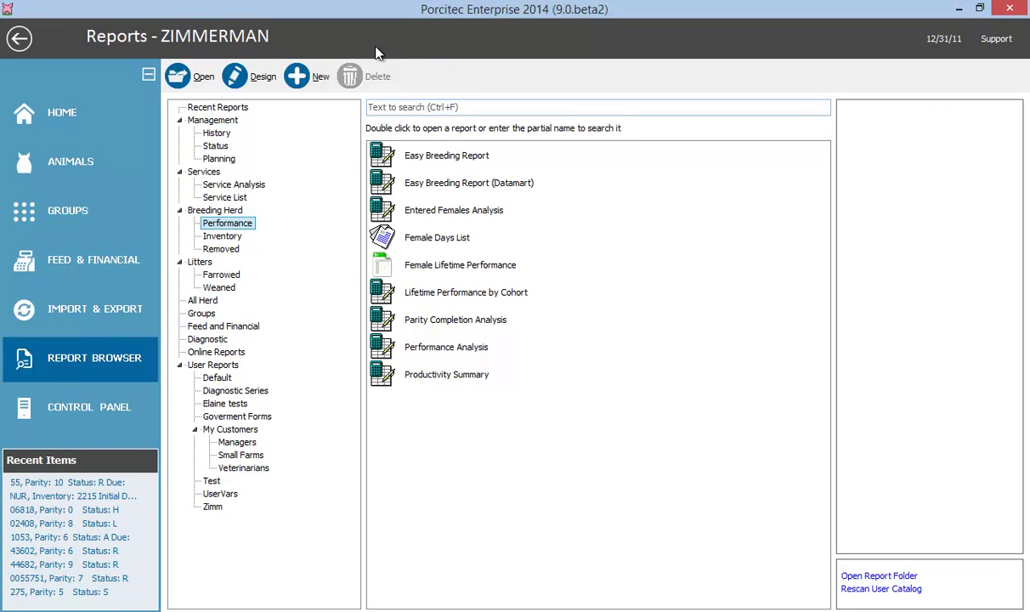
Search the report list for 'Service C'.
left_click(398, 105)
type("Service")
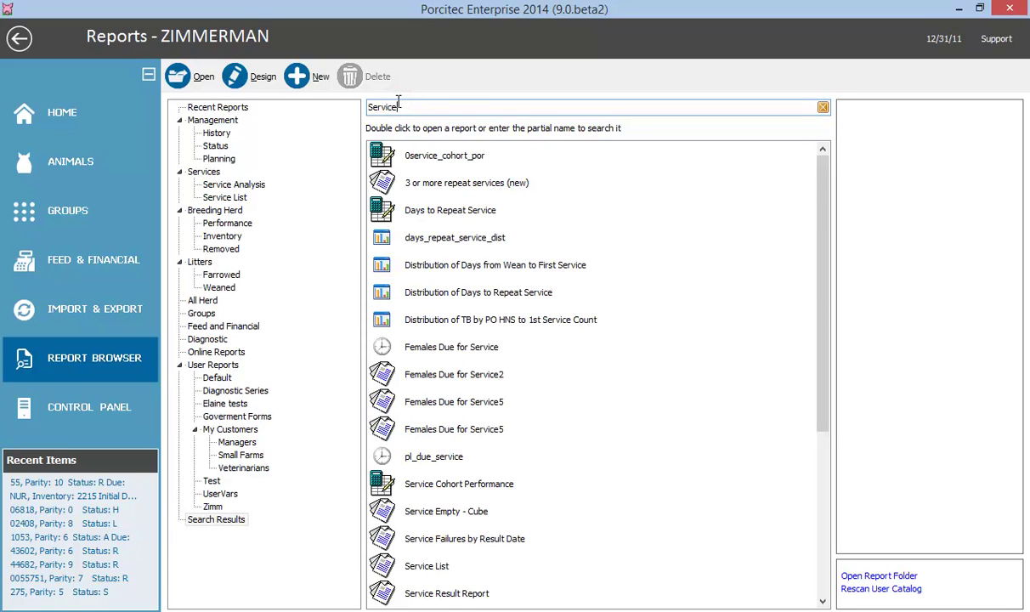
type(" C")
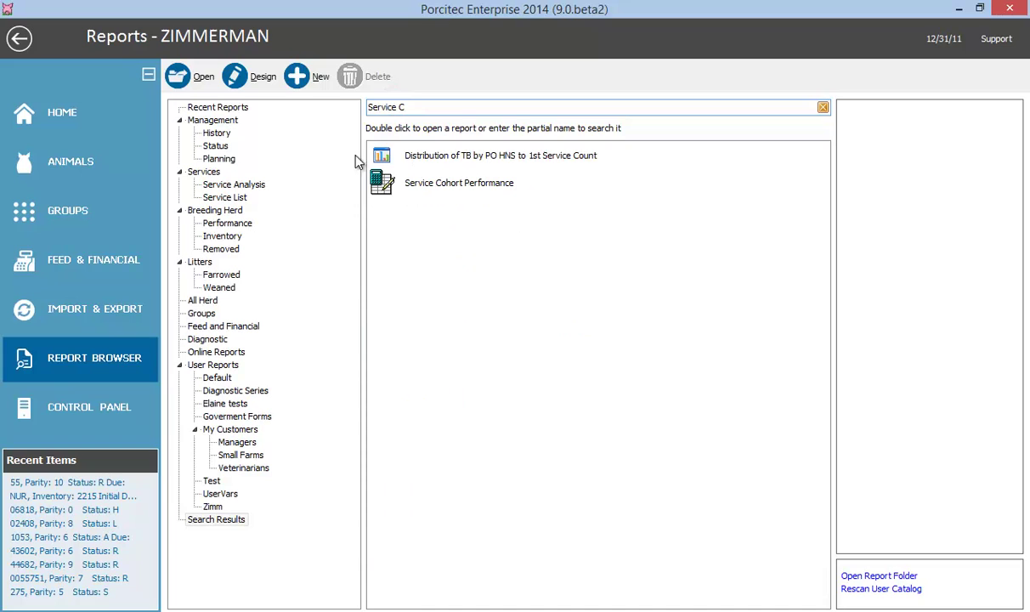
Open the Service Cohort Performance report and display its columns by Parity.
double_click(431, 184)
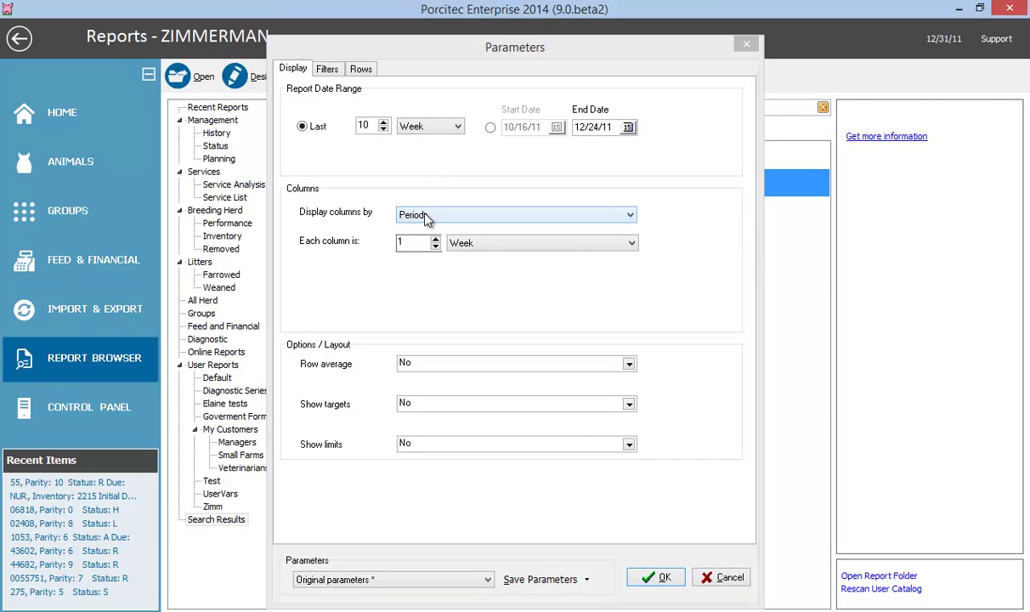
left_click(425, 215)
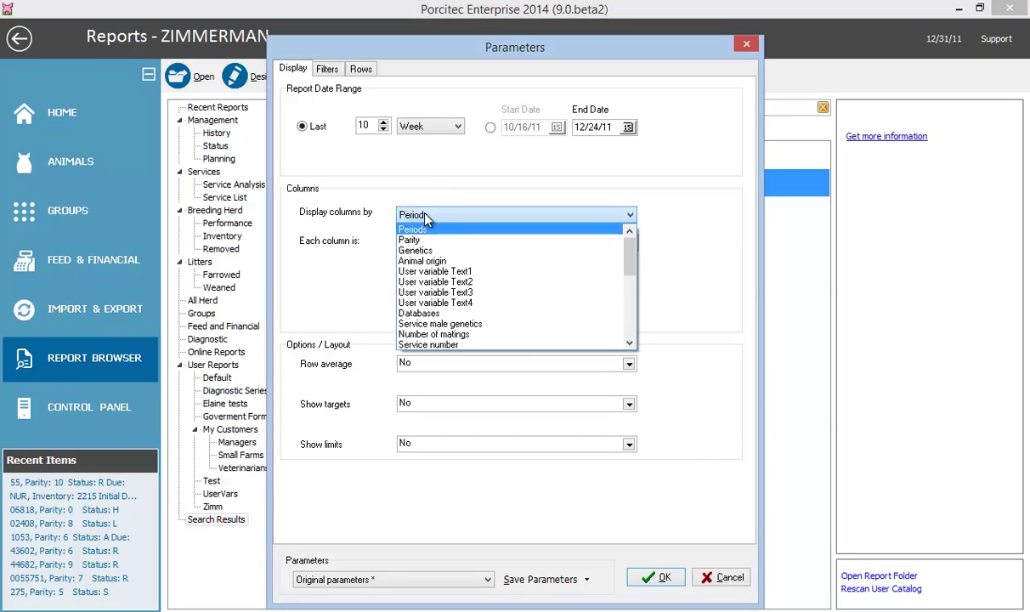
left_click(629, 344)
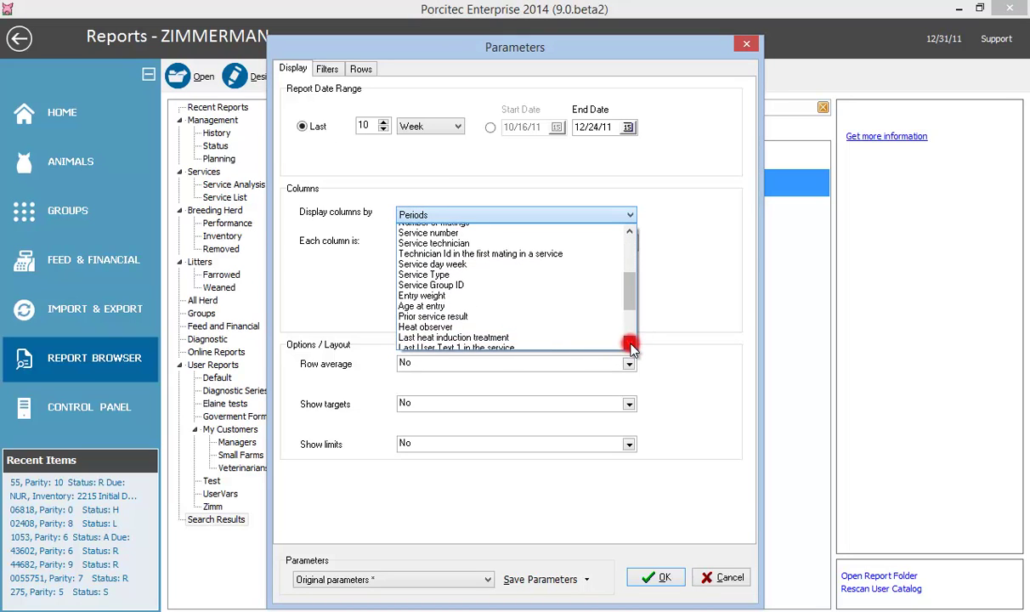
left_click_drag(629, 344, 628, 247)
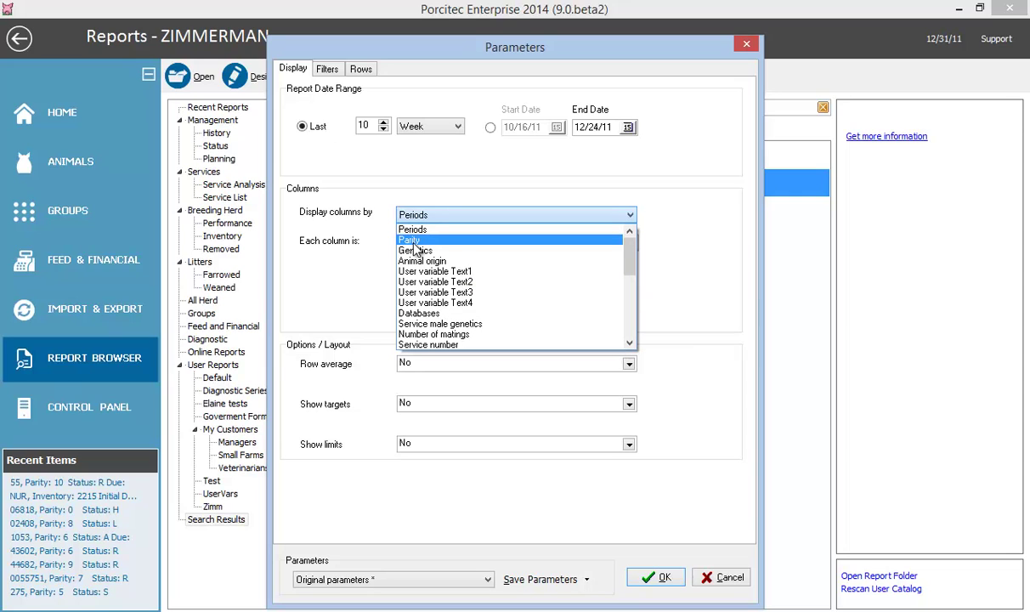
left_click(415, 244)
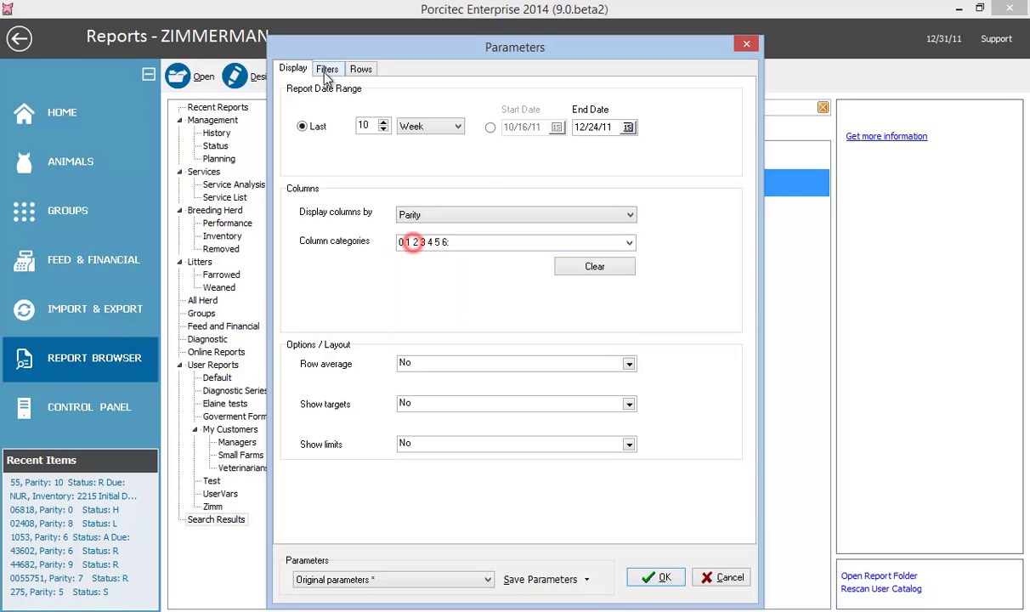
Filter to databases ZIMMERMAN, OFF-FARM1, JAPAN0150, CENT4, NINE, CENTTRES, FOURFOUR, DONATELLO, PLUMAROJA and run the report.
left_click(328, 69)
left_click(313, 168)
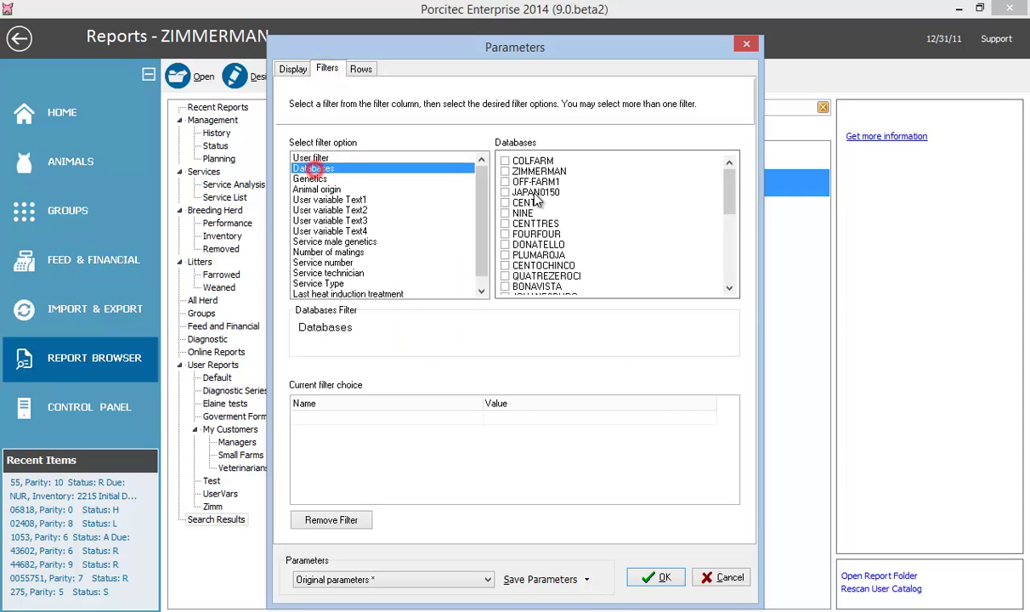
left_click(506, 171)
left_click(506, 182)
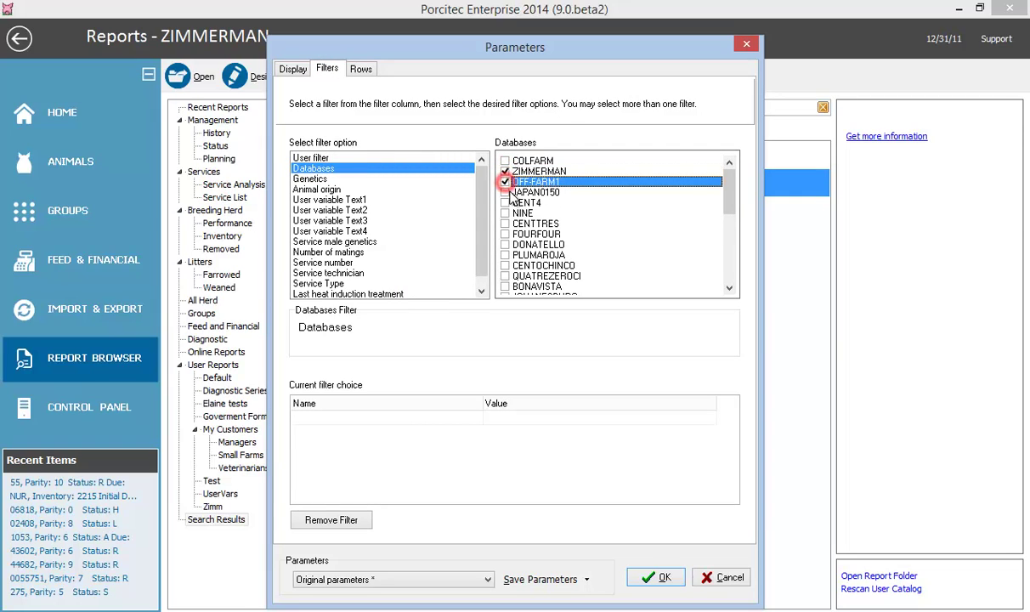
left_click(506, 192)
left_click(506, 203)
left_click(506, 213)
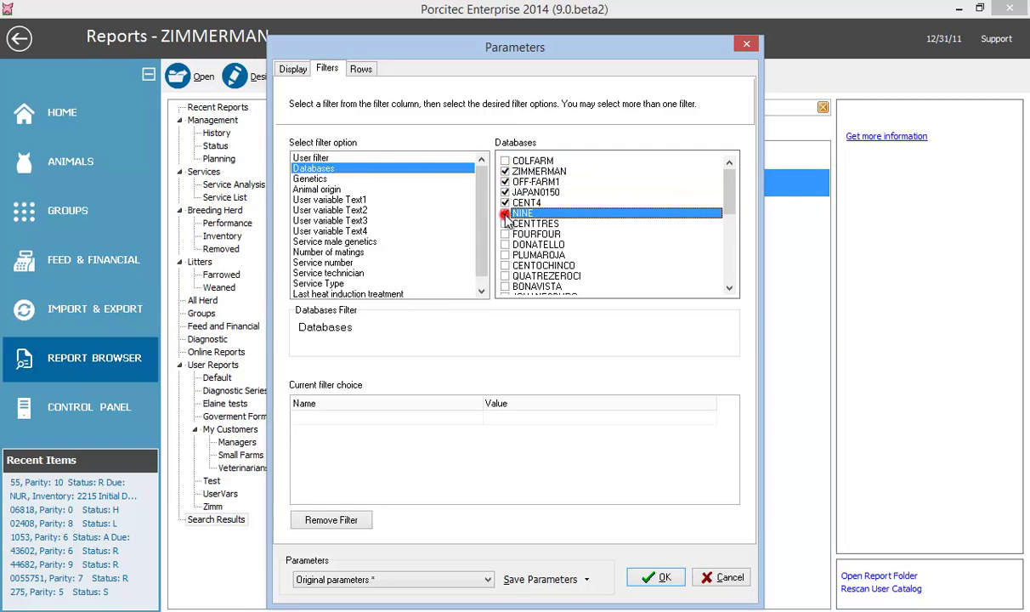
left_click(506, 224)
left_click(506, 233)
left_click(506, 244)
left_click(505, 255)
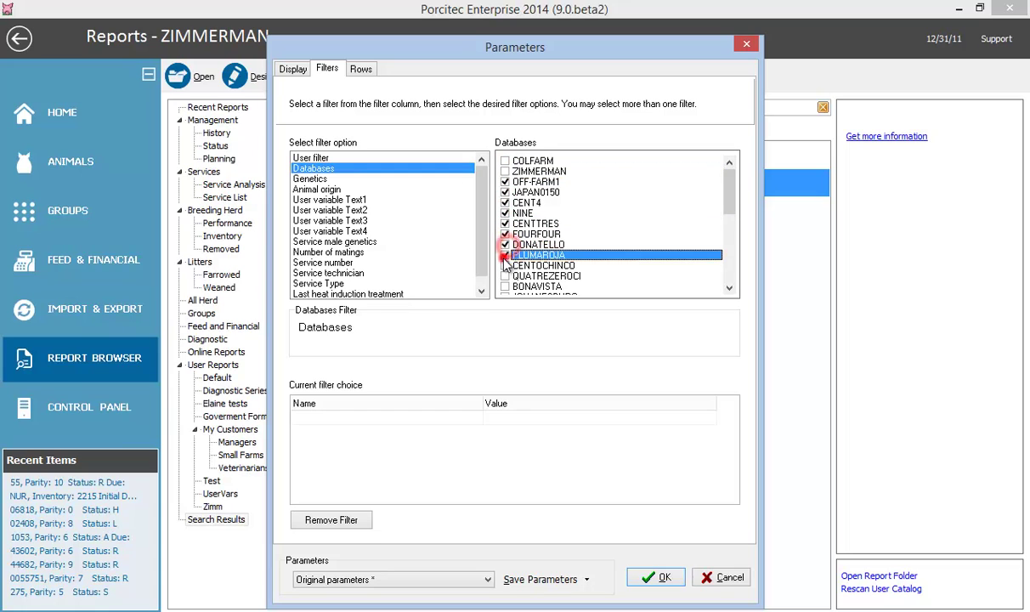
left_click(655, 578)
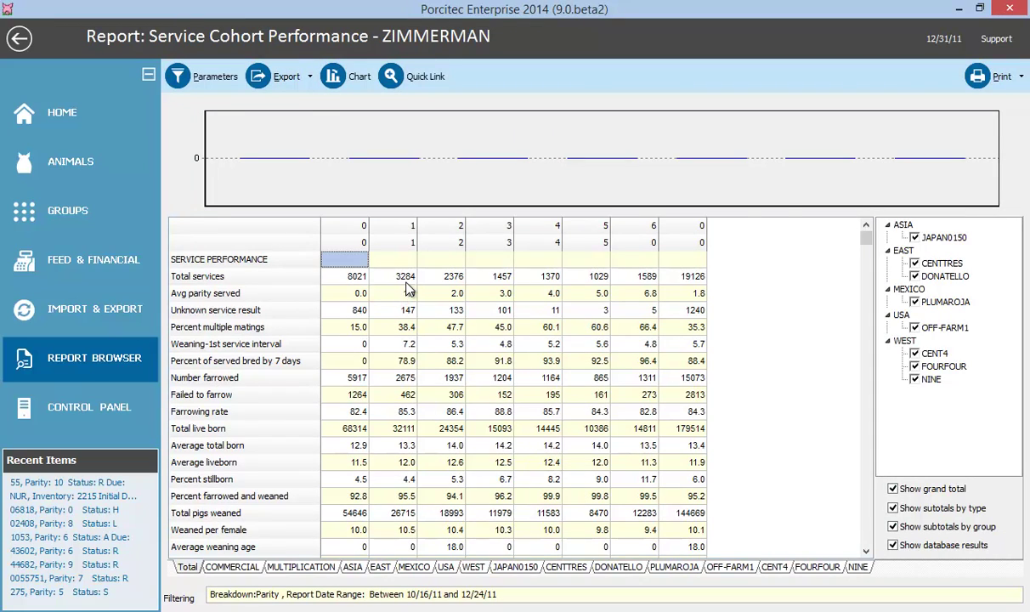
Chart Total services across parities and view the COMMERCIAL and MULTIPLICATION subtotals.
left_click(405, 278)
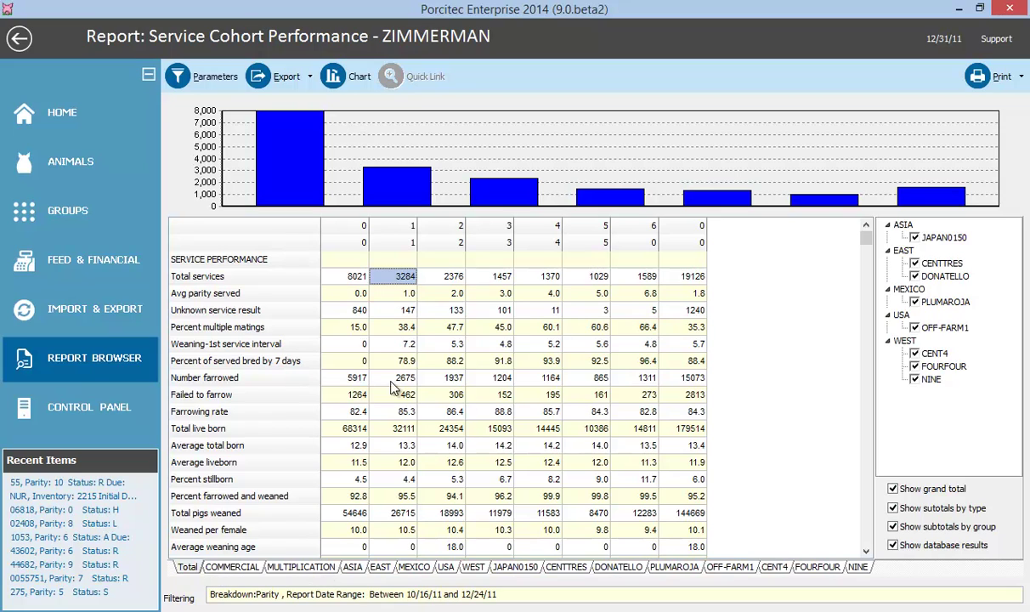
left_click(247, 571)
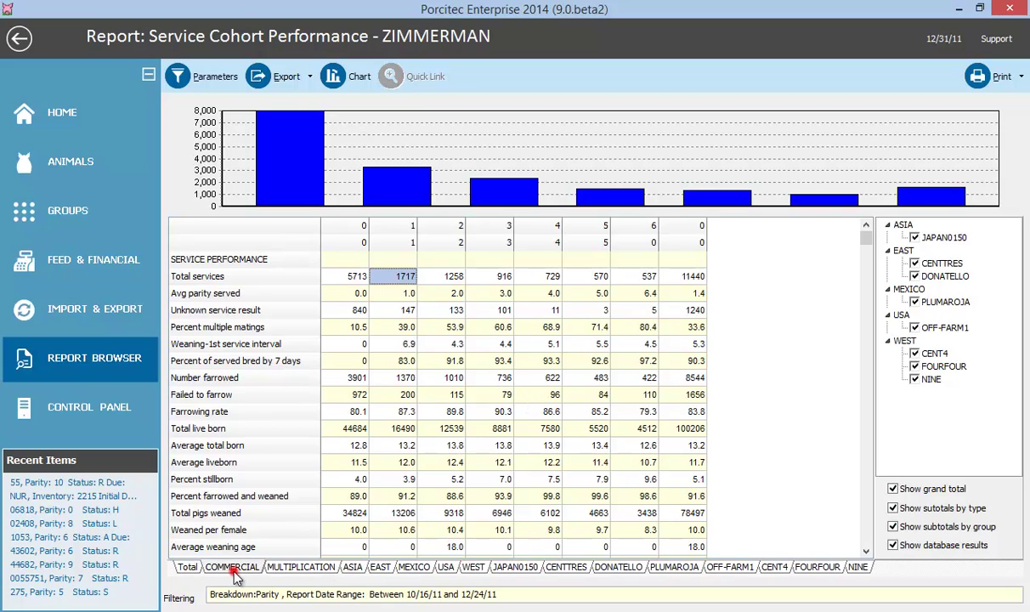
left_click(287, 574)
Review the ASIA, EAST and MEXICO groups and the JAPAN0150, CENTTRES and DONATELLO farms.
left_click(355, 573)
left_click(379, 571)
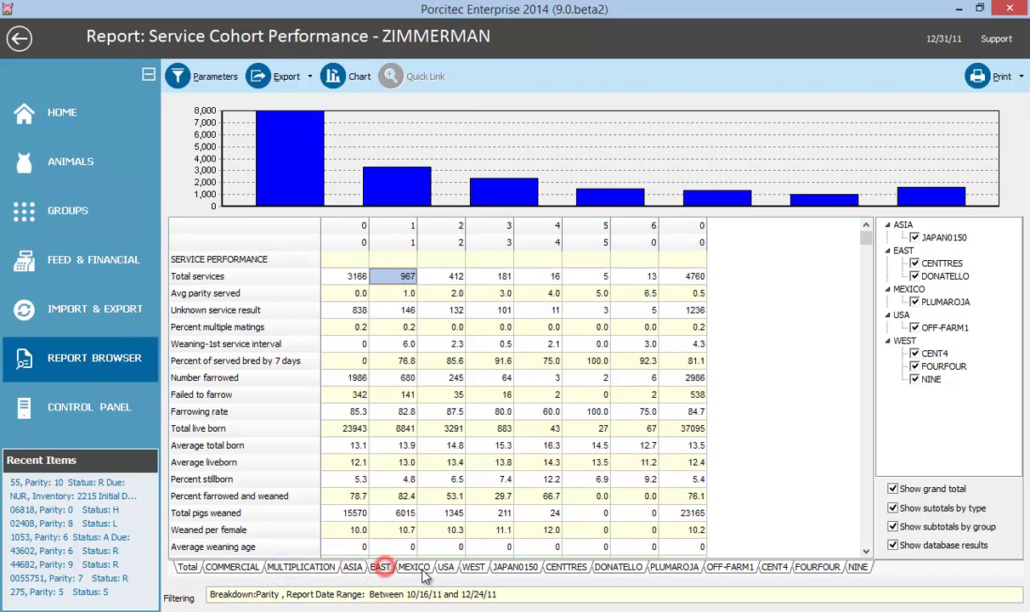
left_click(412, 572)
left_click(503, 575)
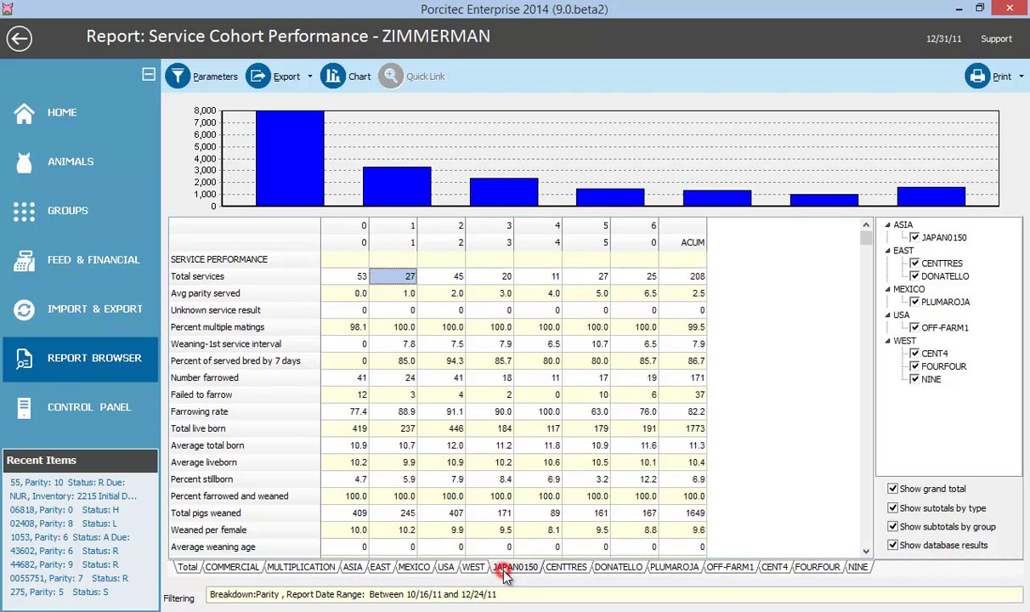
left_click(564, 572)
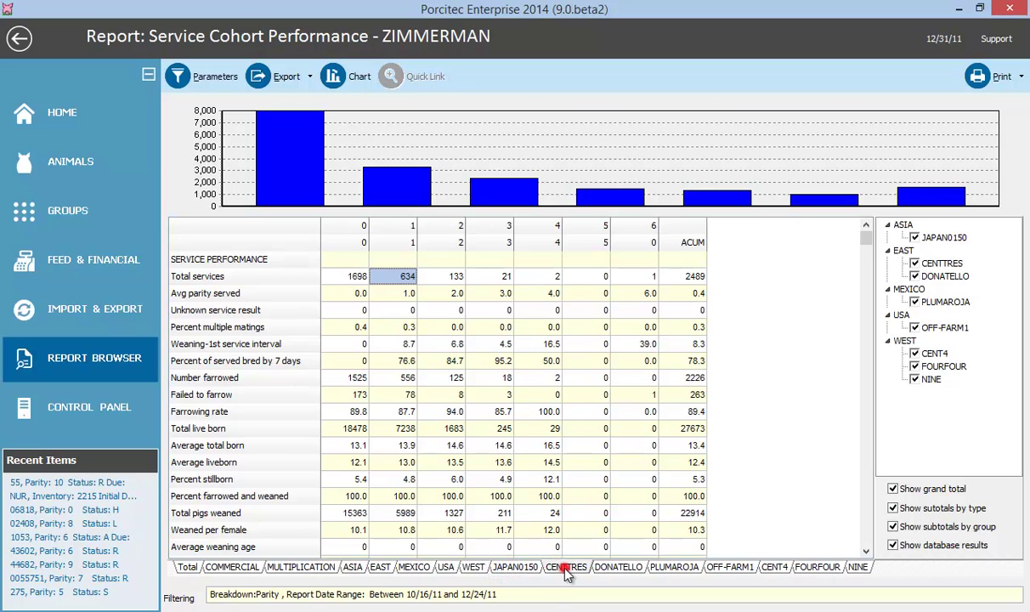
left_click(598, 571)
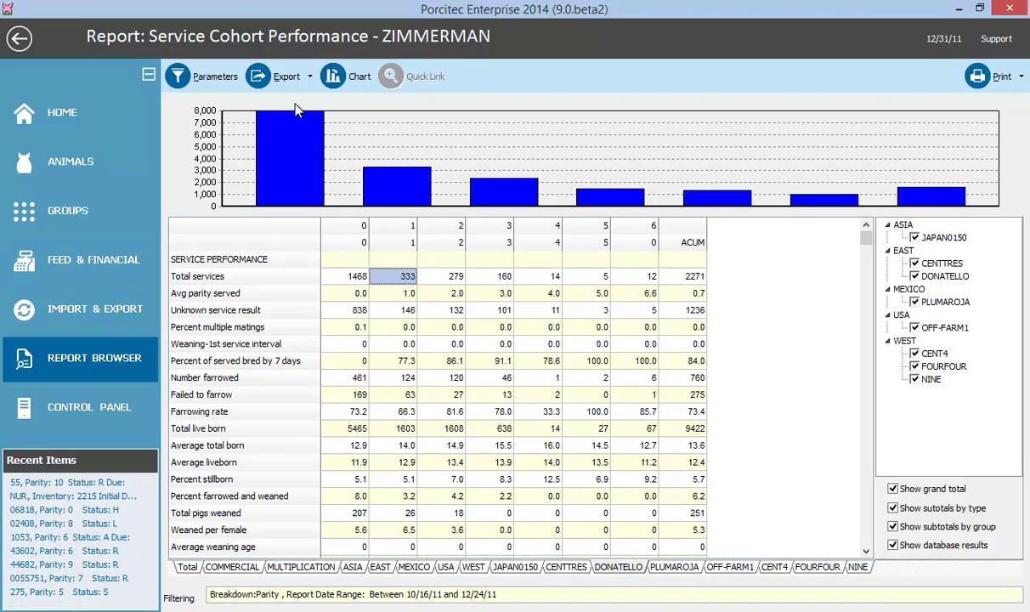
left_click(305, 76)
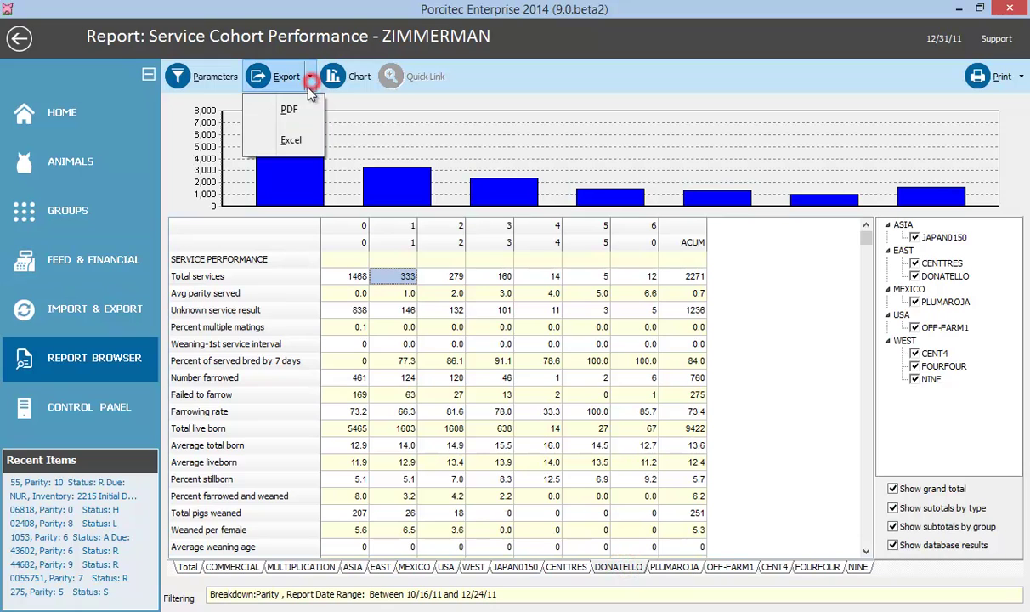
Export the report to Excel as 'Service By Parity' in e:\temp.
left_click(289, 143)
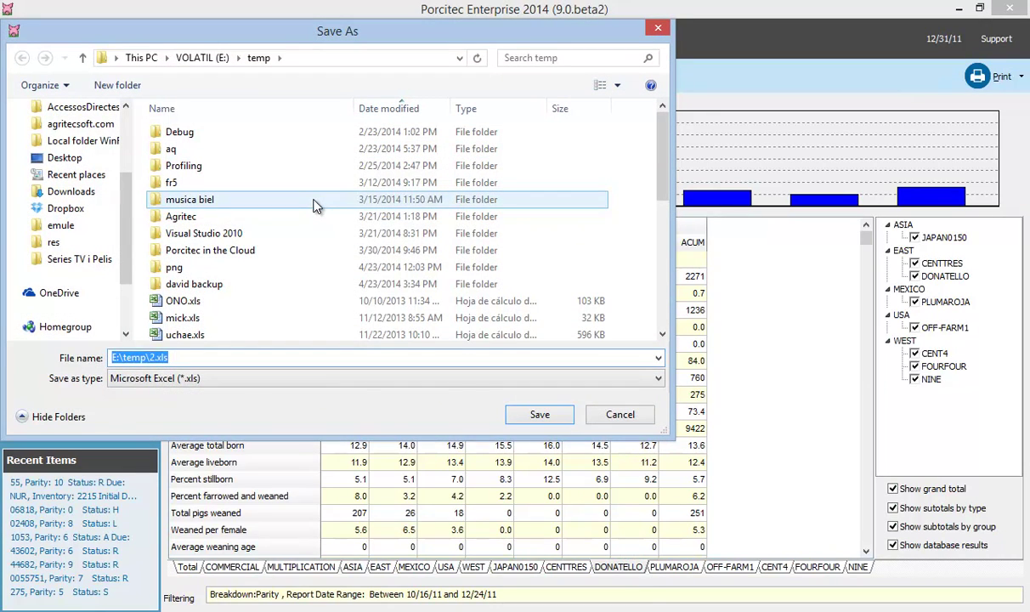
type("e:\\temp\\Service By Parity")
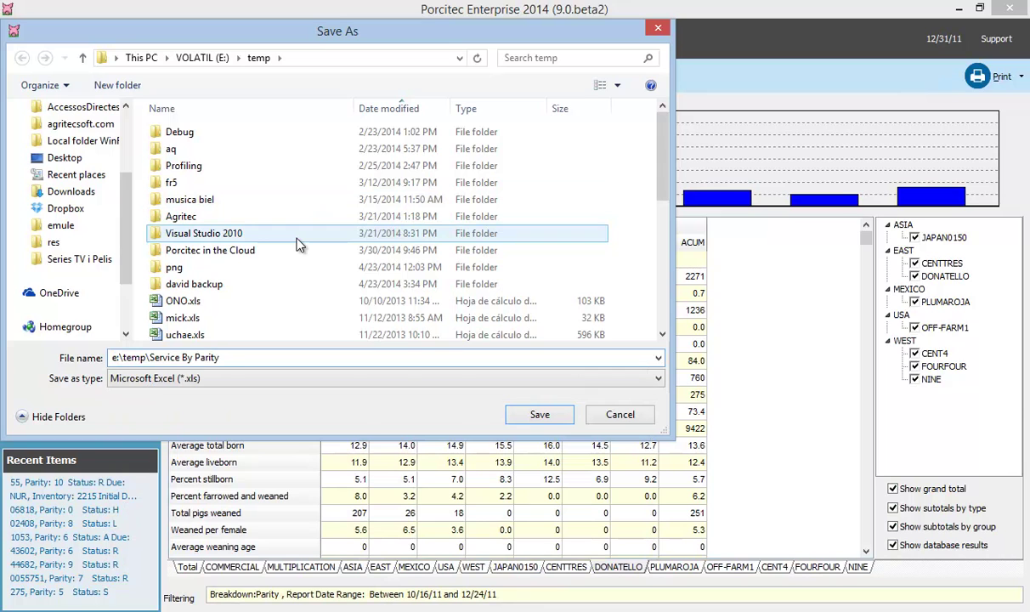
key("Return")
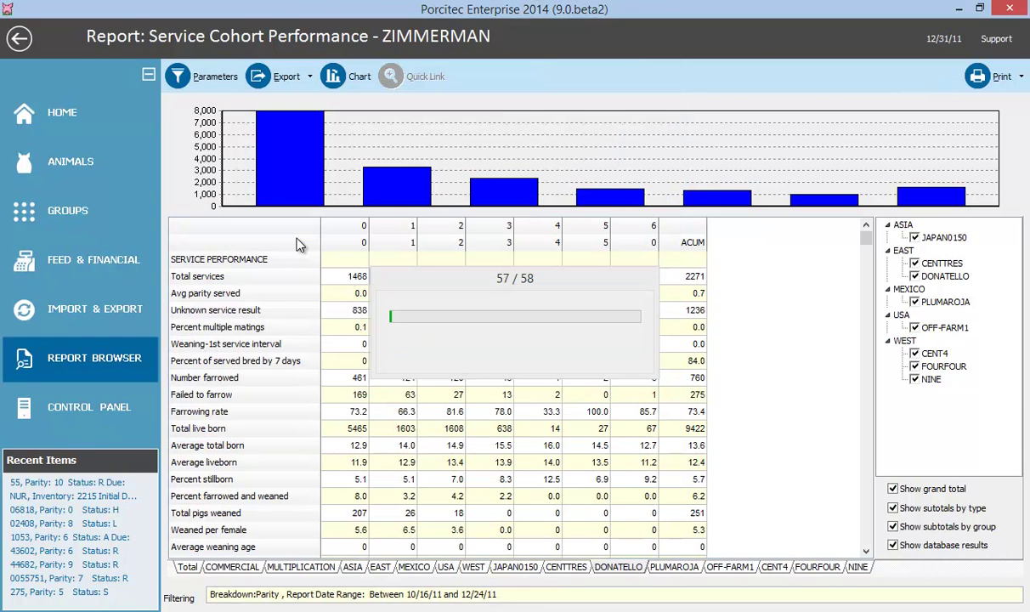
key("super+s")
Launch Excel 2010 and open the Service By Parity.xls workbook.
type("excel 2010")
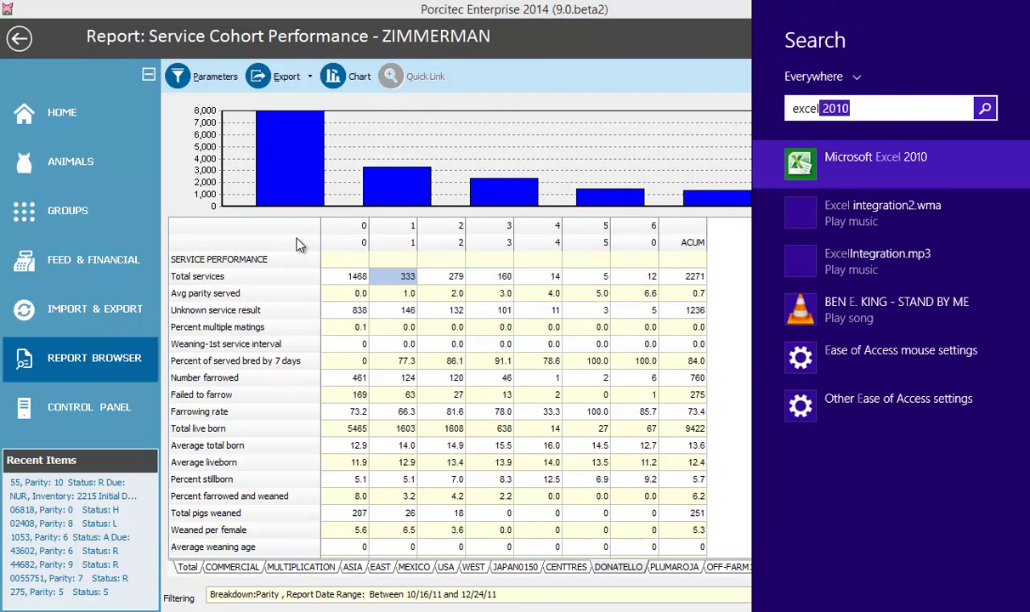
key("Return")
key("ctrl+a")
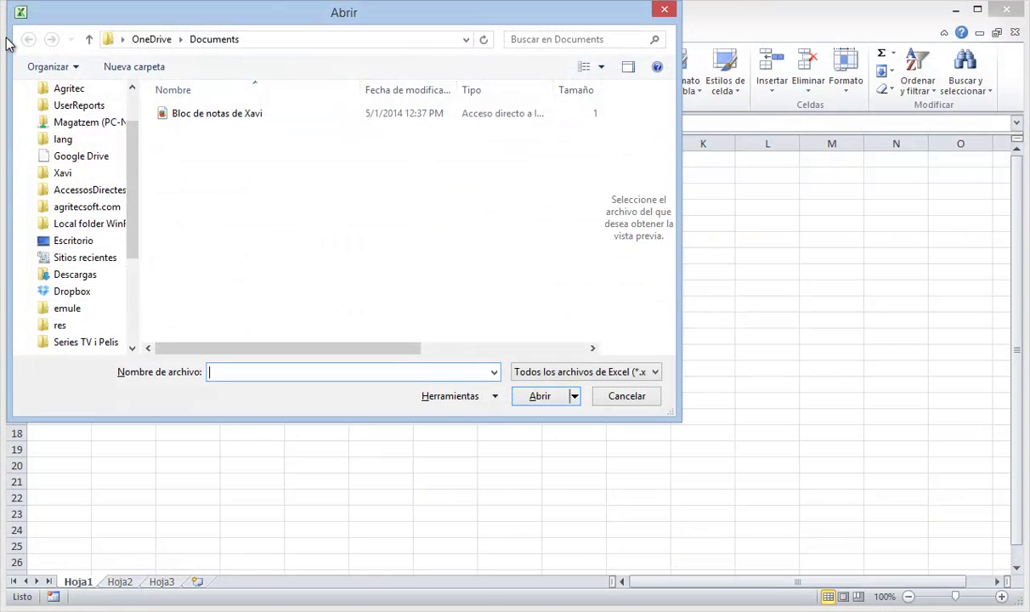
type("Se")
key("Down")
key("Down")
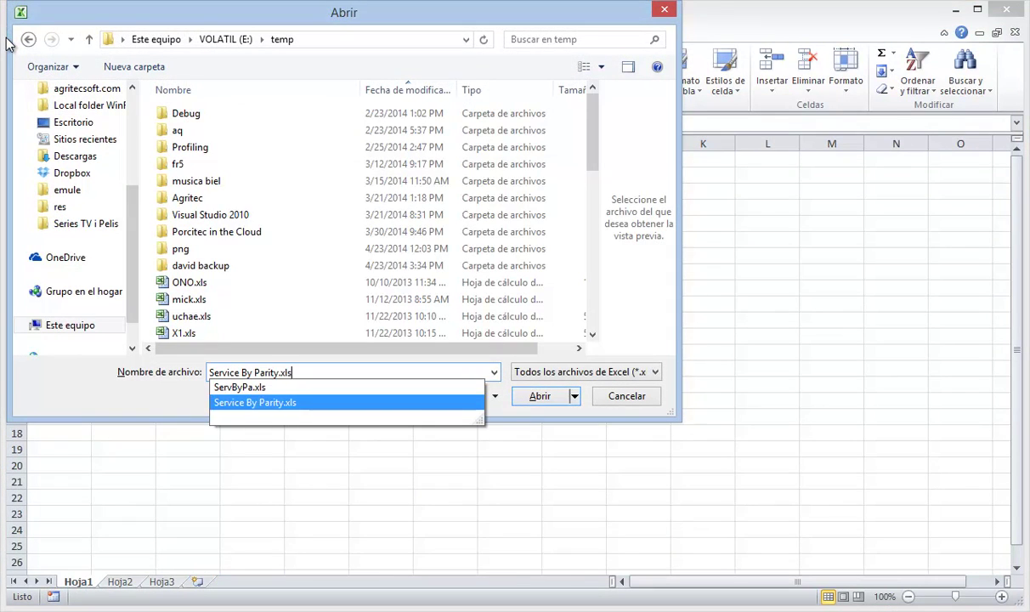
key("Return")
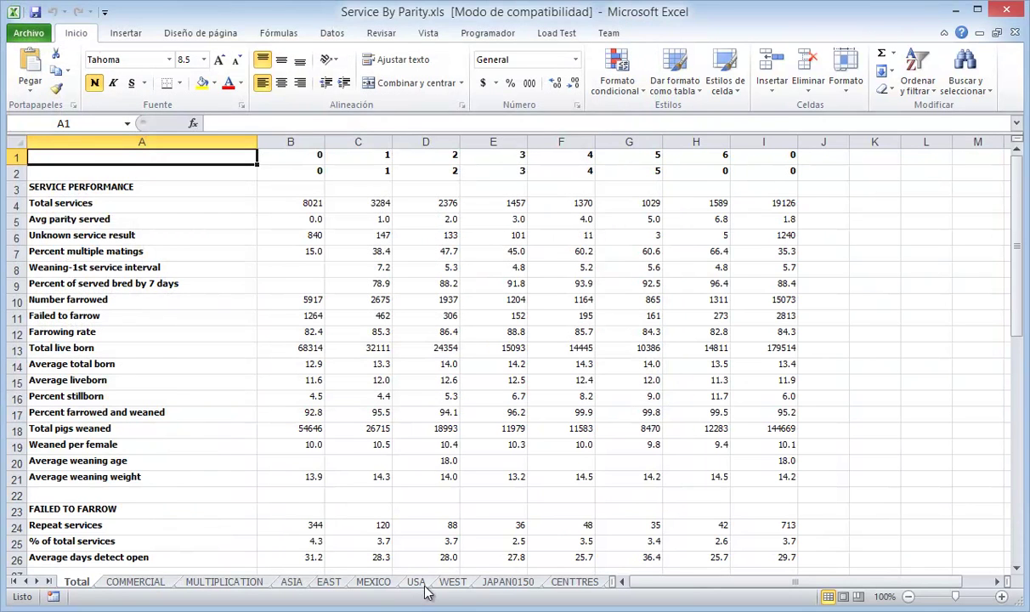
Step through the JAPAN0150, CENTTRES, DONATELLO, PLUMAROJA, OFF-FARM1, CENT4 and FOURFOUR sheets.
left_click(508, 582)
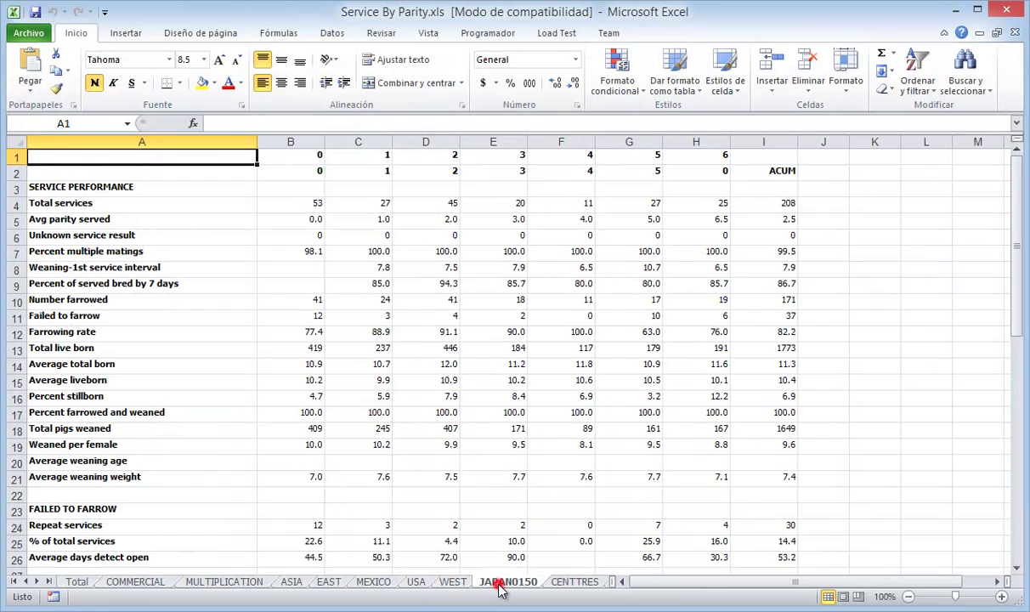
left_click(565, 583)
left_click(588, 585)
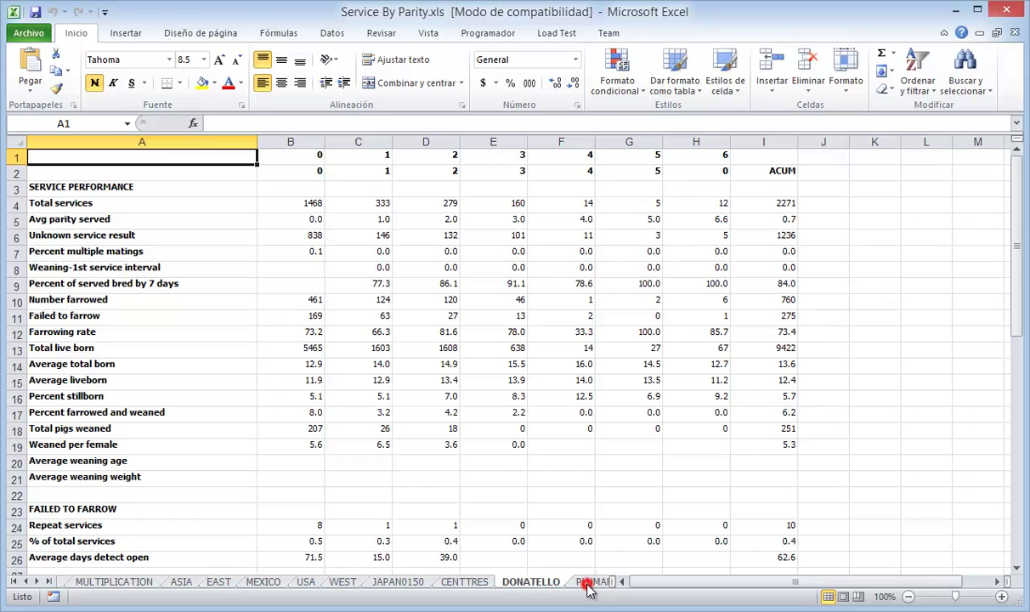
left_click(588, 587)
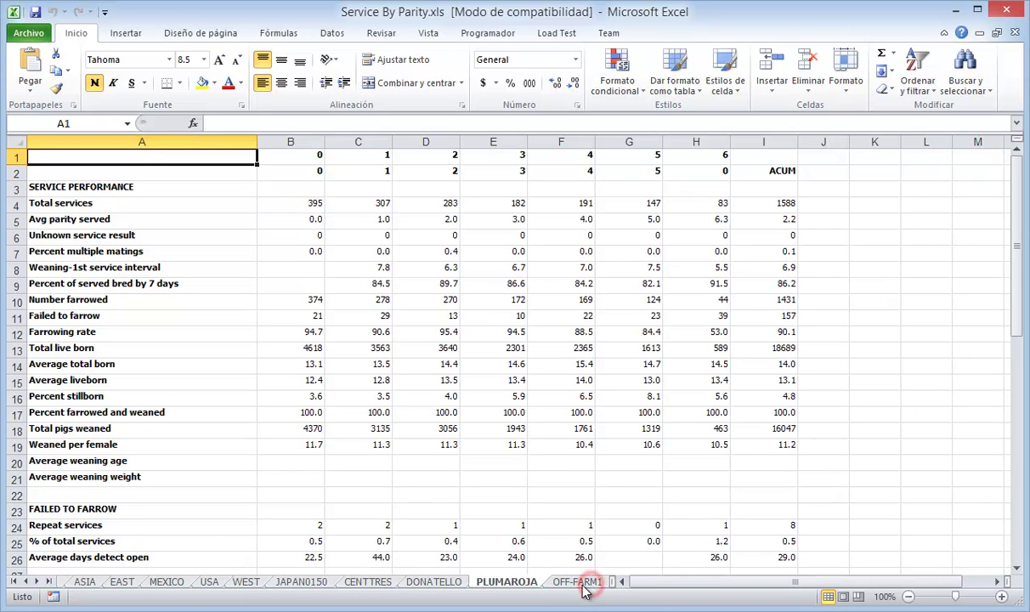
left_click(581, 584)
left_click(590, 584)
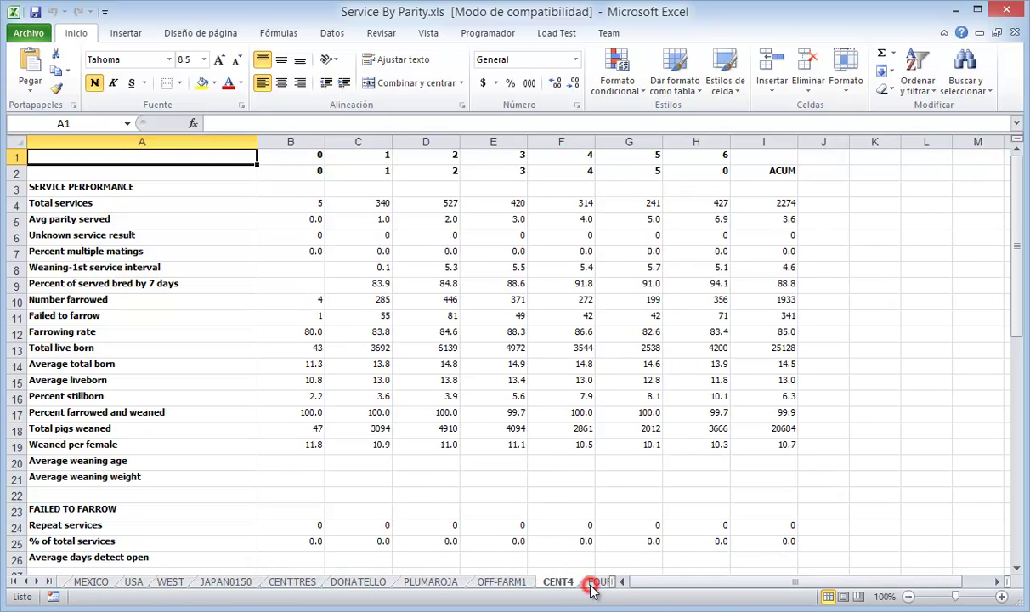
left_click(595, 584)
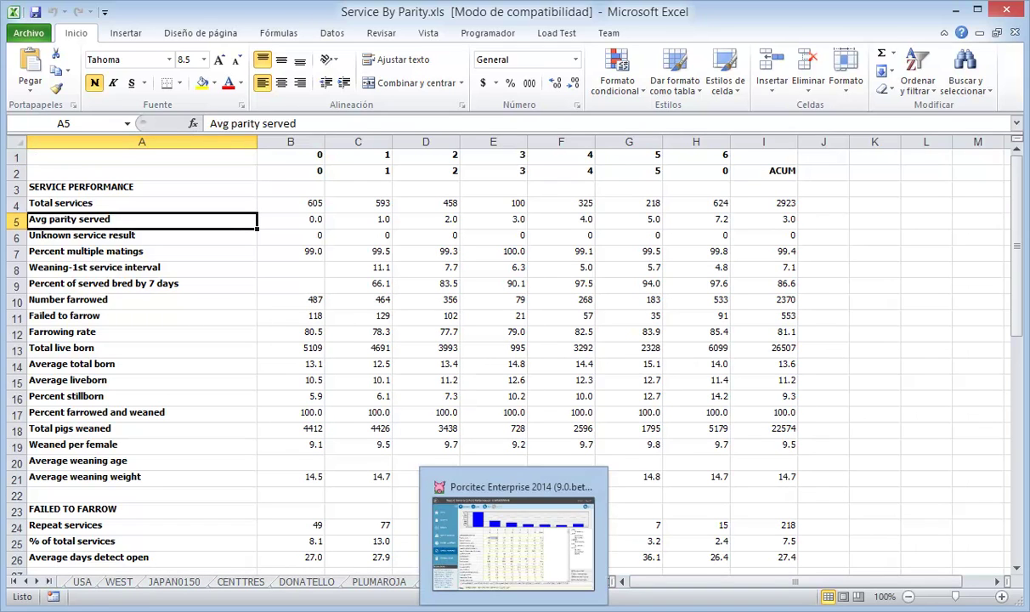
left_click(484, 527)
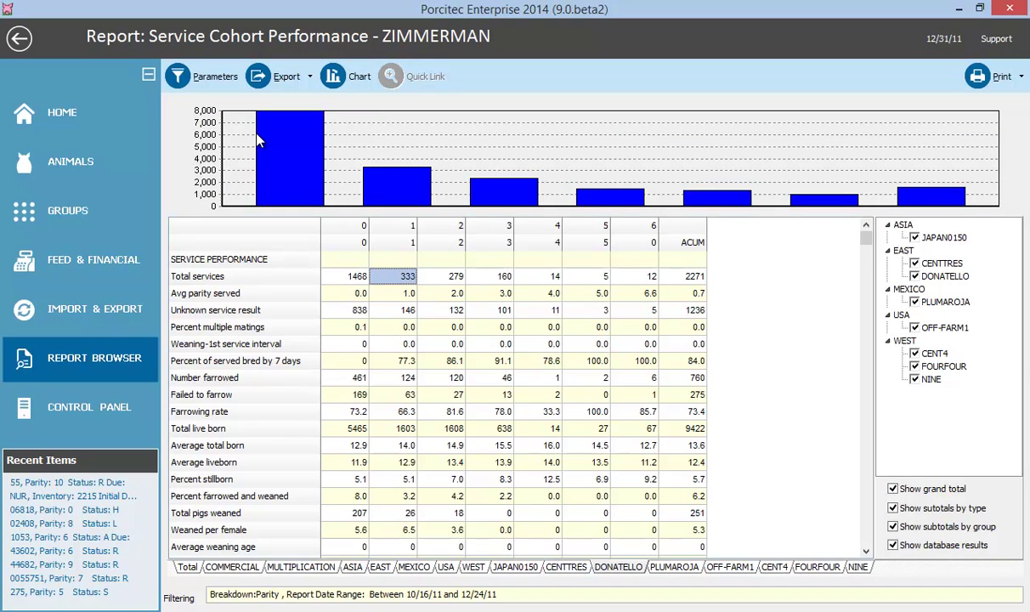
Create a new SQL Query report and open the visual query builder.
left_click(17, 38)
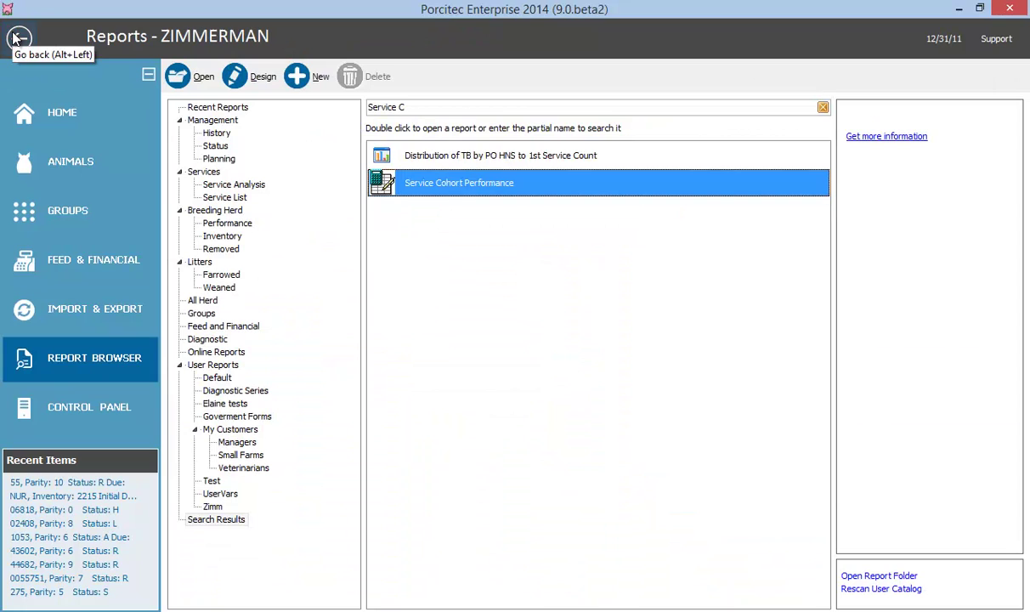
left_click(293, 76)
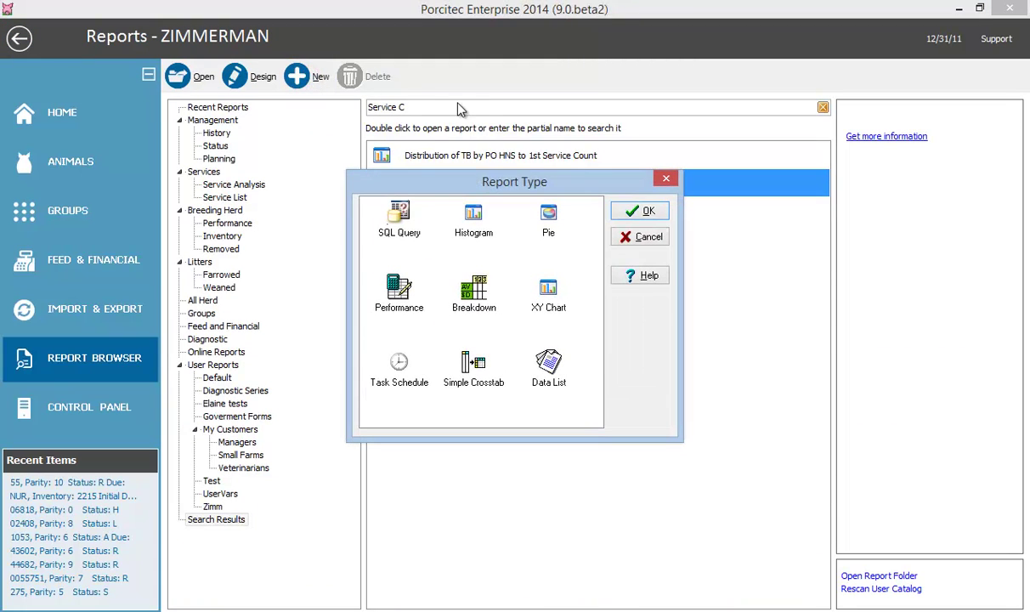
double_click(400, 222)
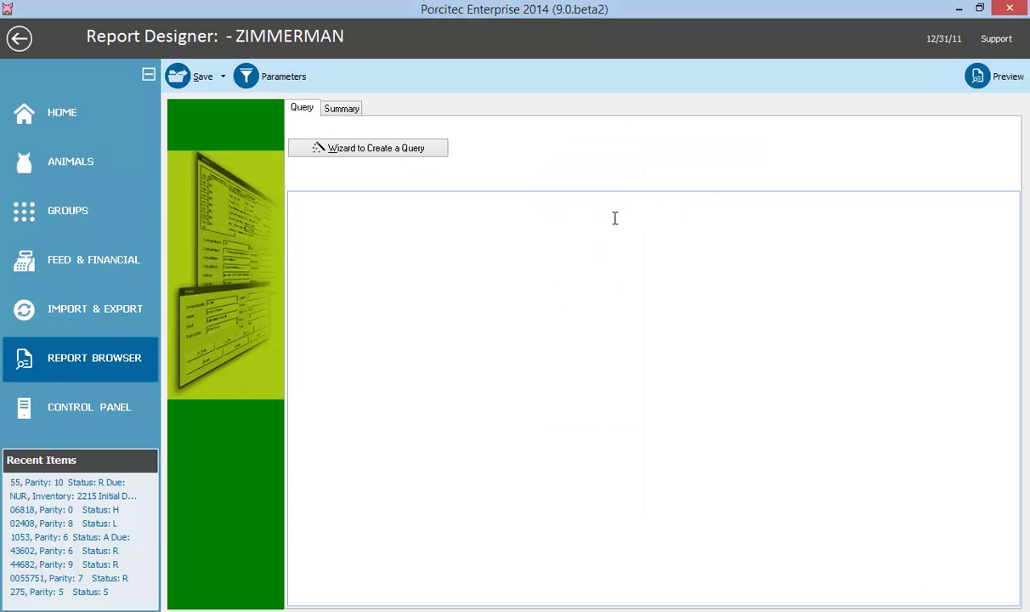
left_click(359, 154)
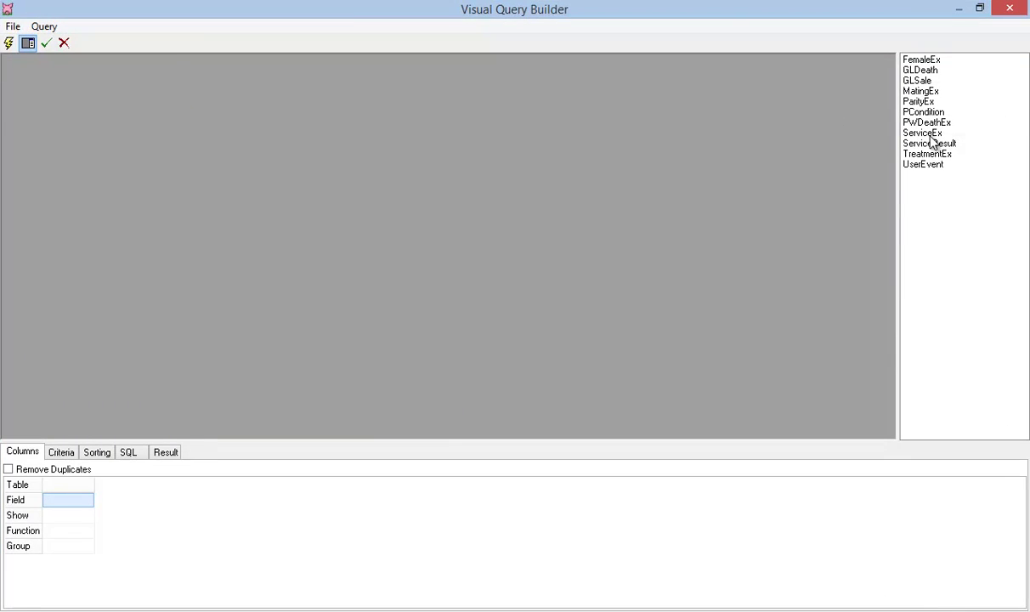
Add the ServiceEx table with LIVEBORN, LNURSEONDATE and LOCATION fields, checking criteria and sorting.
left_click(924, 134)
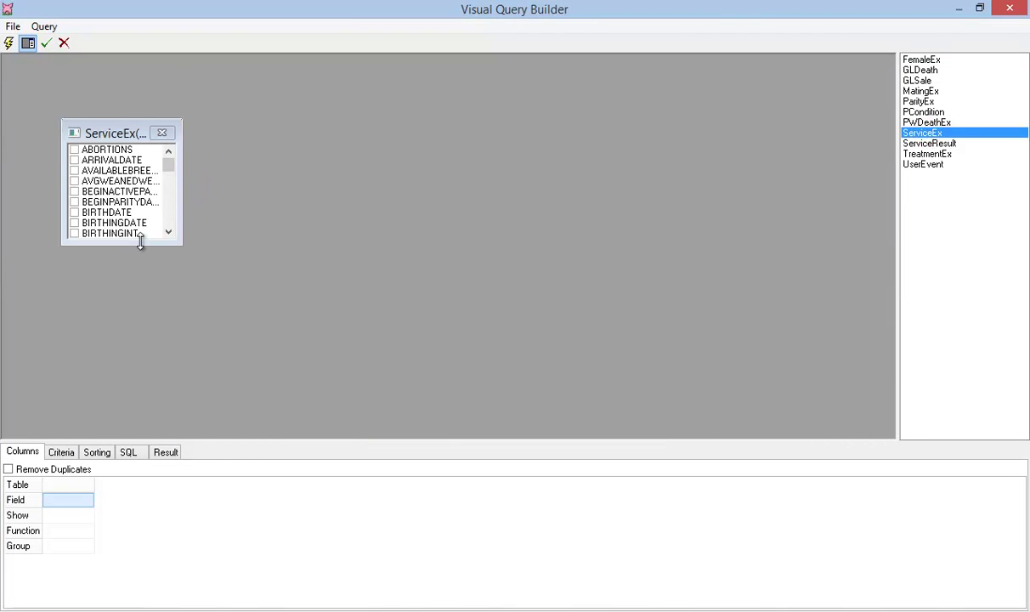
left_click_drag(140, 240, 121, 406)
left_click_drag(180, 283, 398, 272)
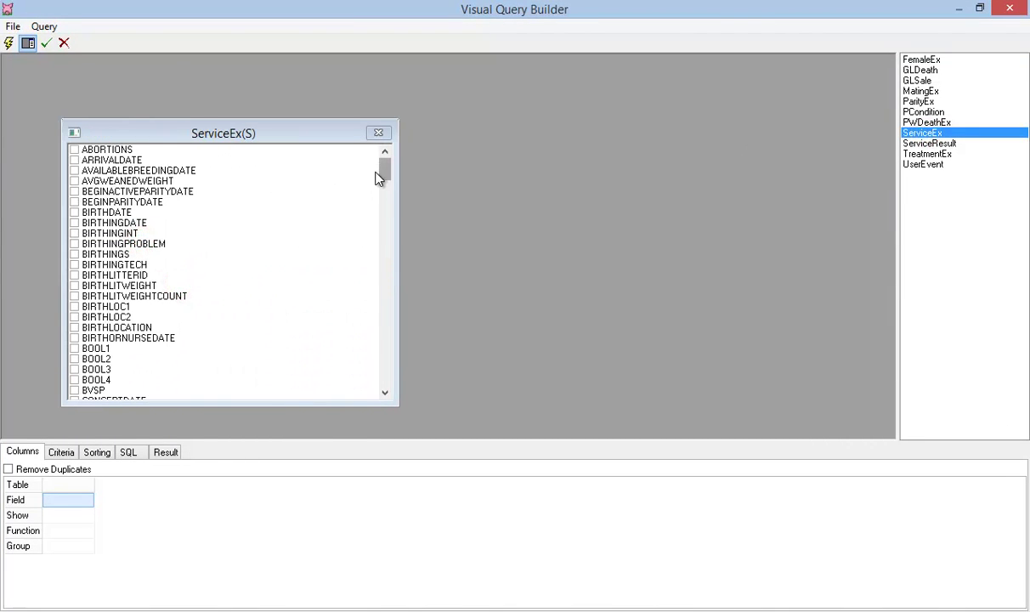
left_click_drag(382, 174, 382, 297)
left_click(75, 201)
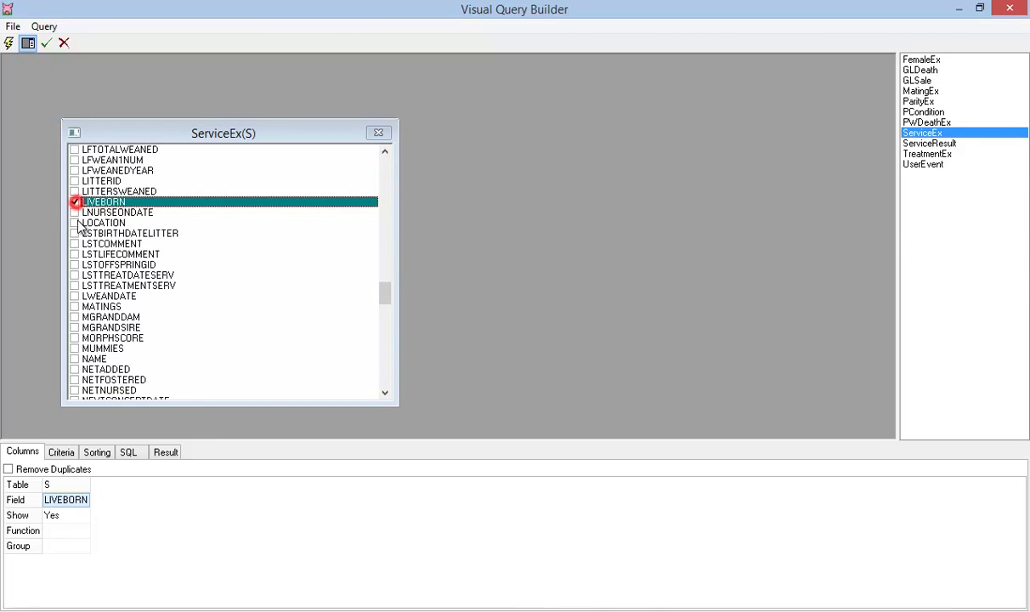
left_click(75, 212)
left_click(74, 222)
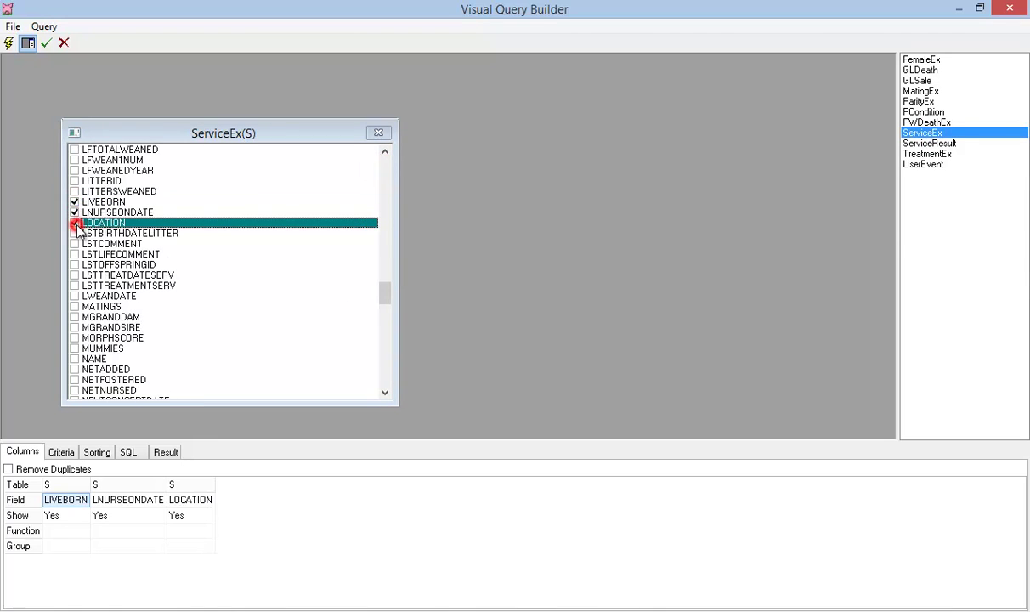
left_click(61, 452)
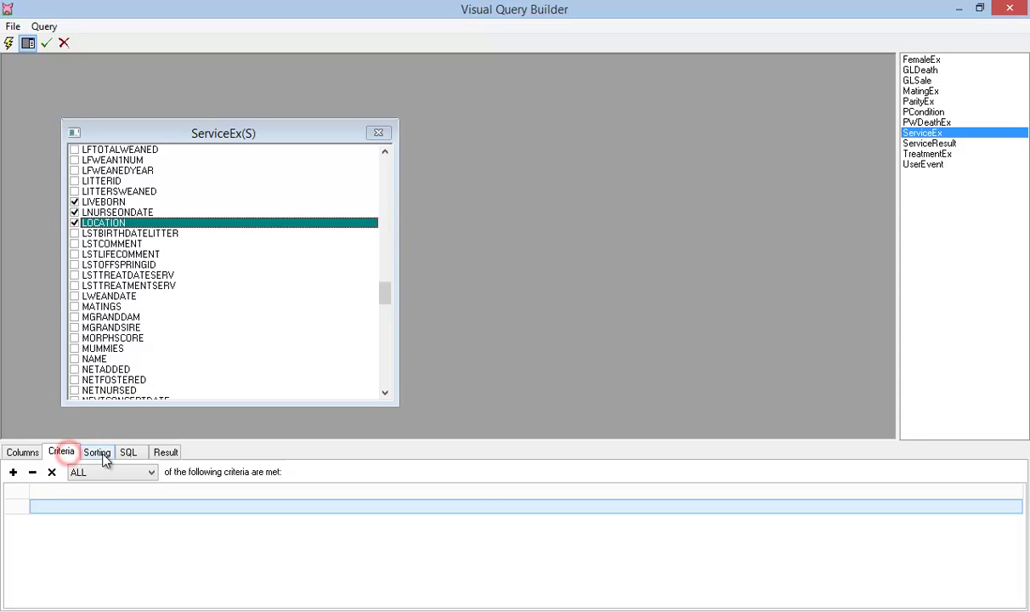
left_click(98, 452)
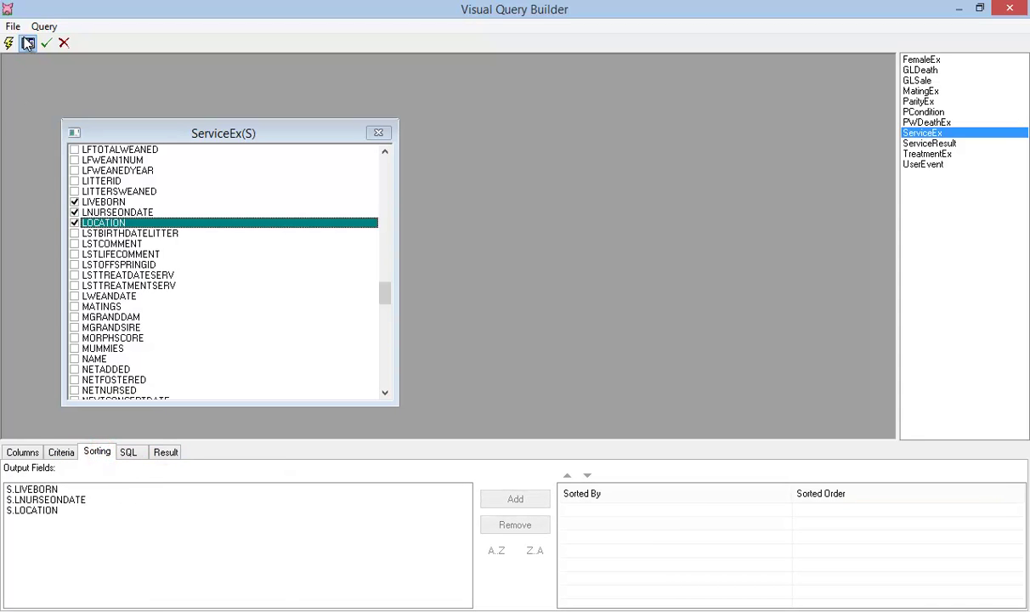
Write the SELECT … FROM SERVICERESULT WHERE SERVDATE BETWEEN :MINDATE AND :MAXDATE query.
left_click(63, 43)
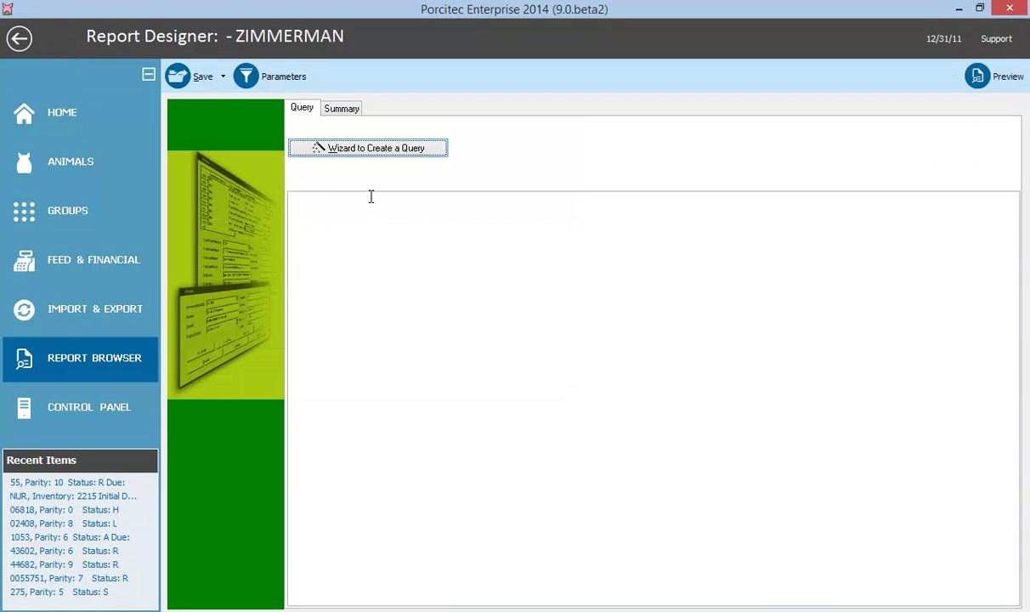
left_click(314, 219)
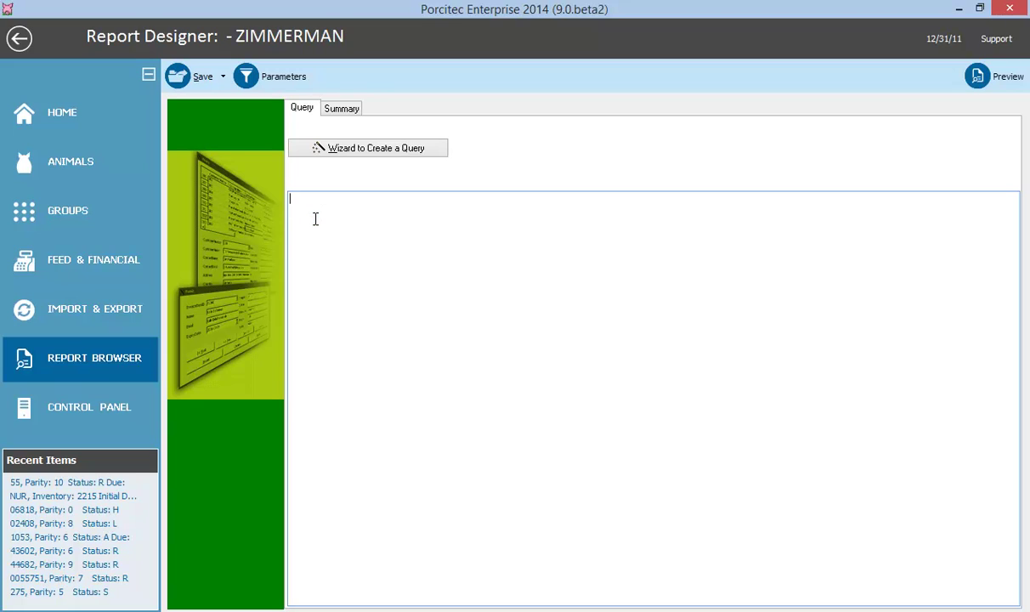
type("SELECT ")
type("SERVDATE, ID, SERM")
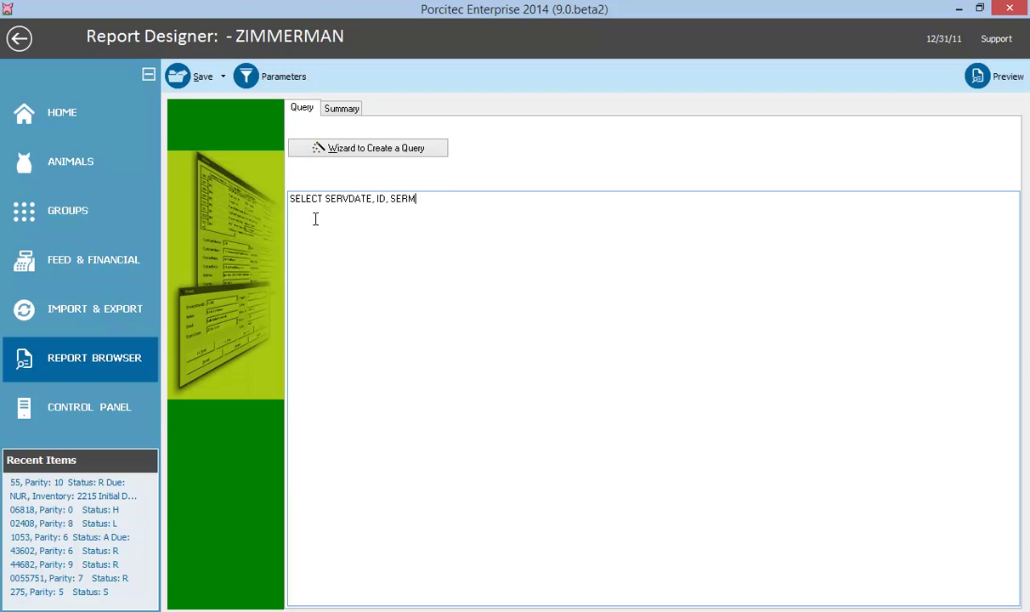
type("ALE, SERVRESULT, S")
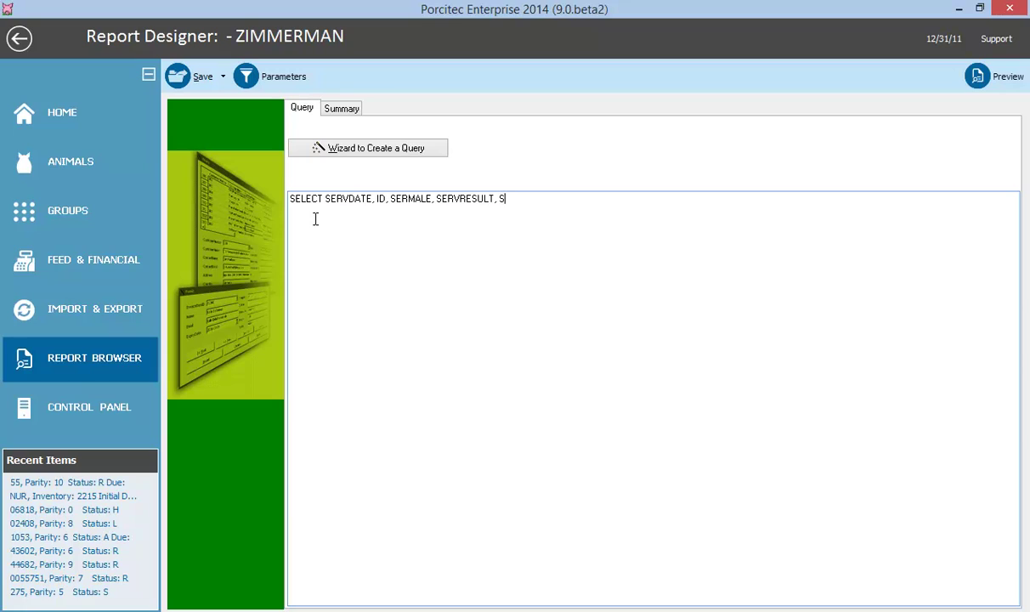
type("ERVRESULTDAYS, BIRT")
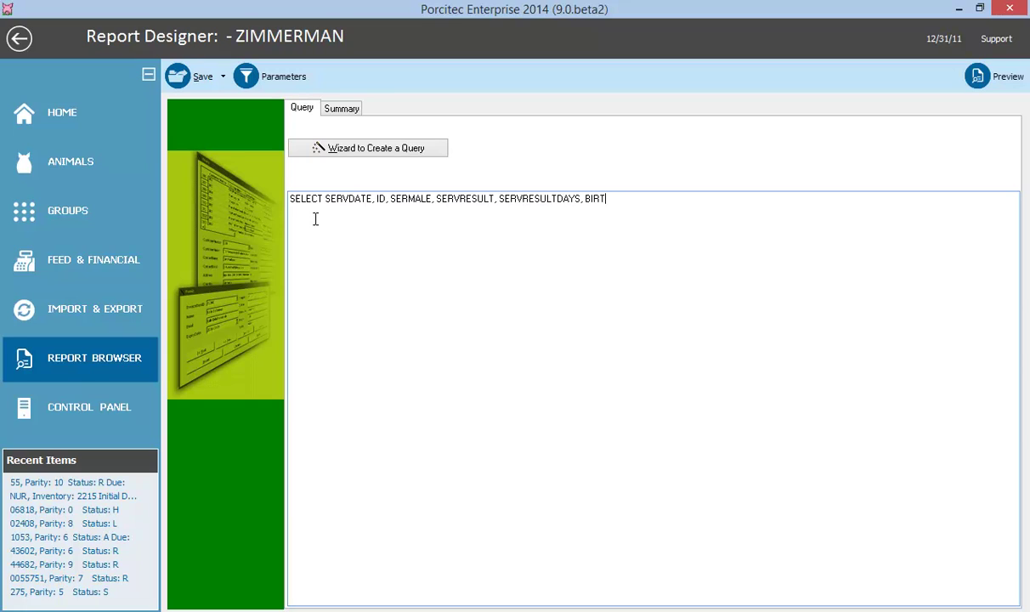
type("HINGDATE, ")
type("TOTALBORN FROM SER")
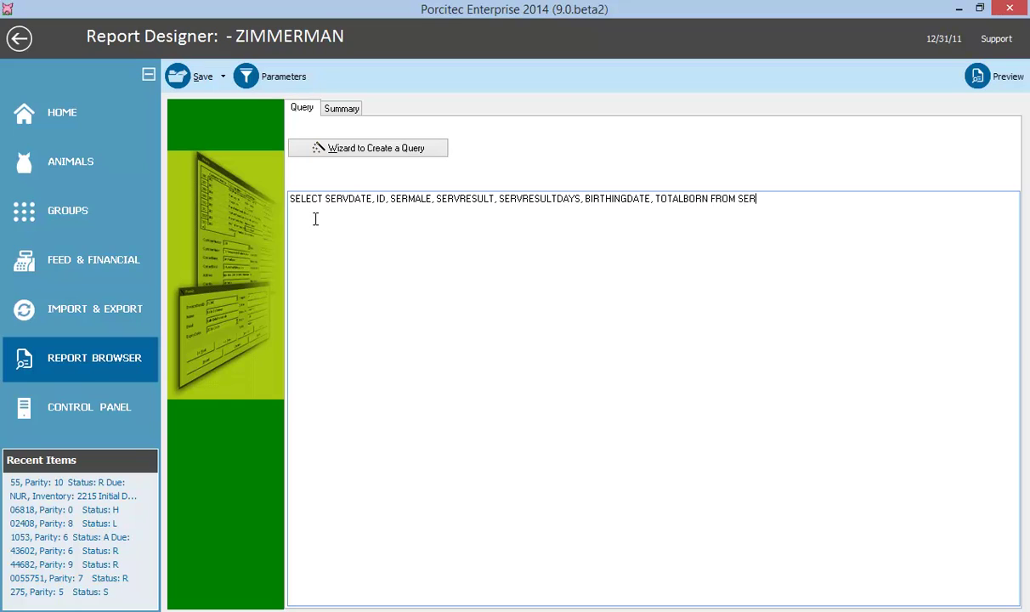
type("VICERESULT")
key("Return")
type("WHERE S")
type("ERVDATE BETW")
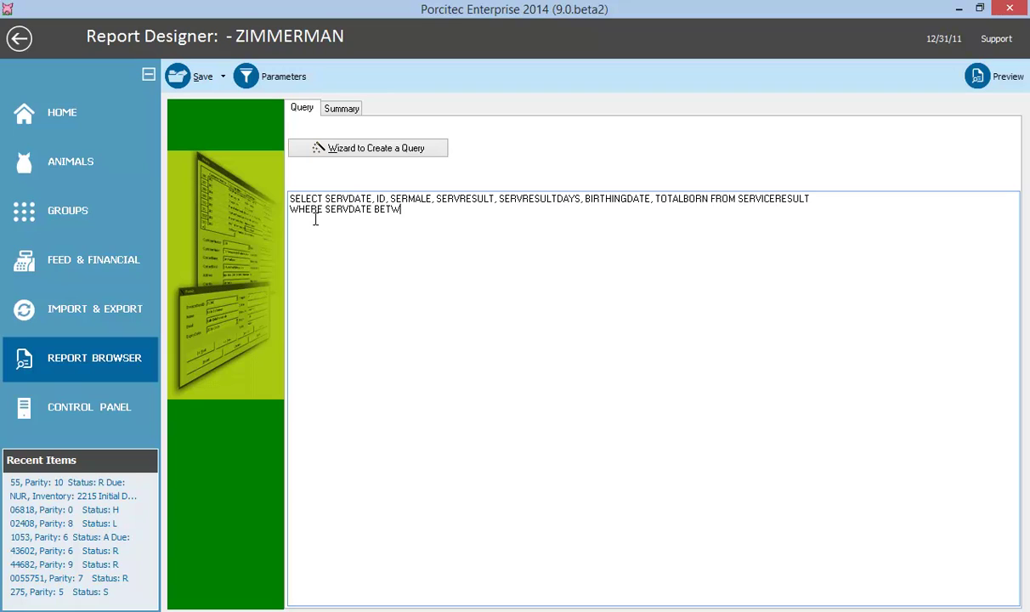
type("EEN :MINDATE AND :MAXDATE")
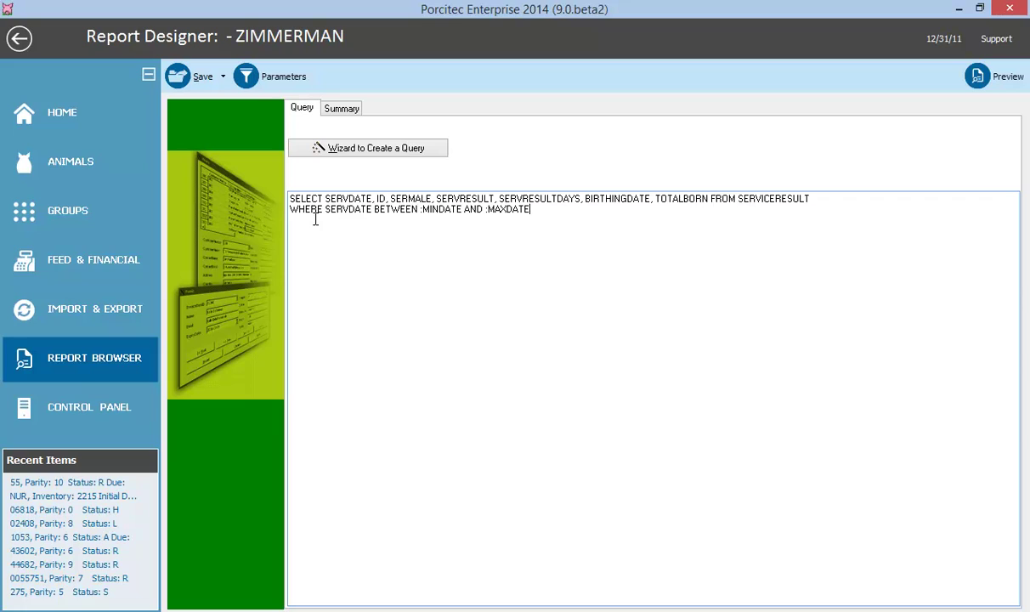
double_click(465, 210)
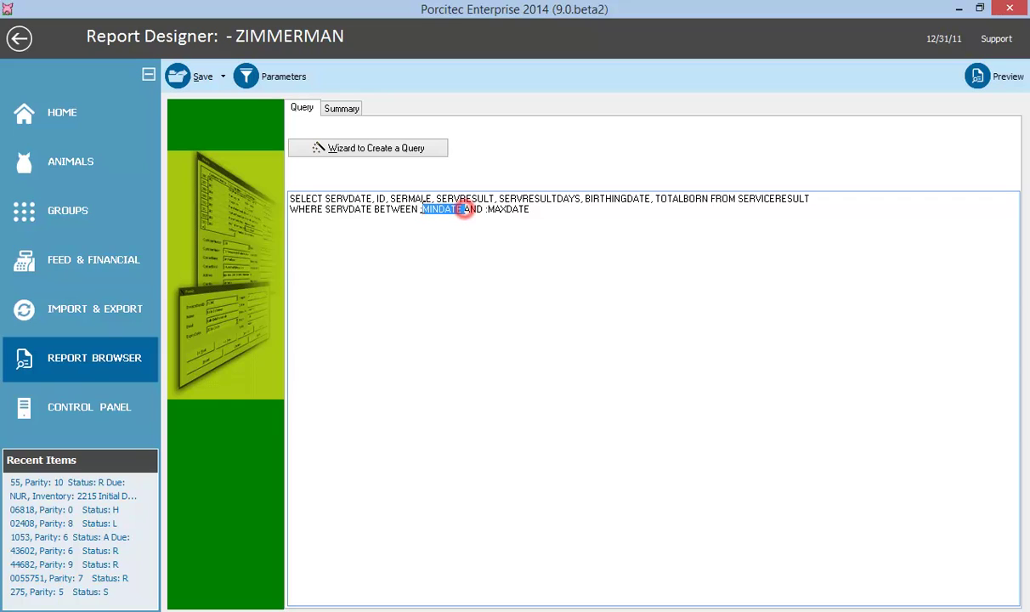
double_click(508, 210)
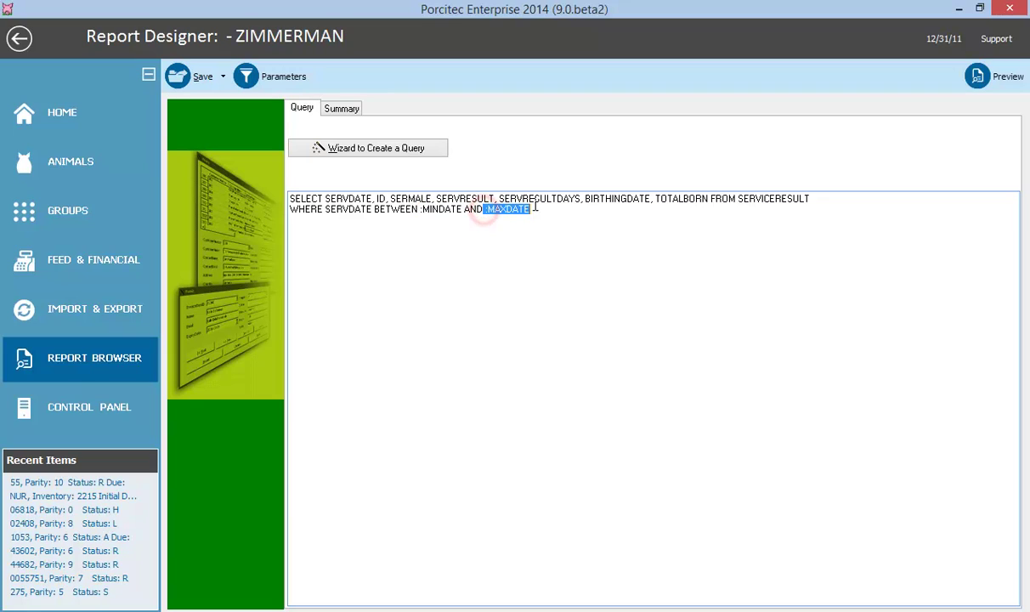
left_click(497, 228)
Preview TEST1 filtered to the ZIMMERMAN, OFF-FARM1, JAPAN0150 and CENT4 databases.
type("v")
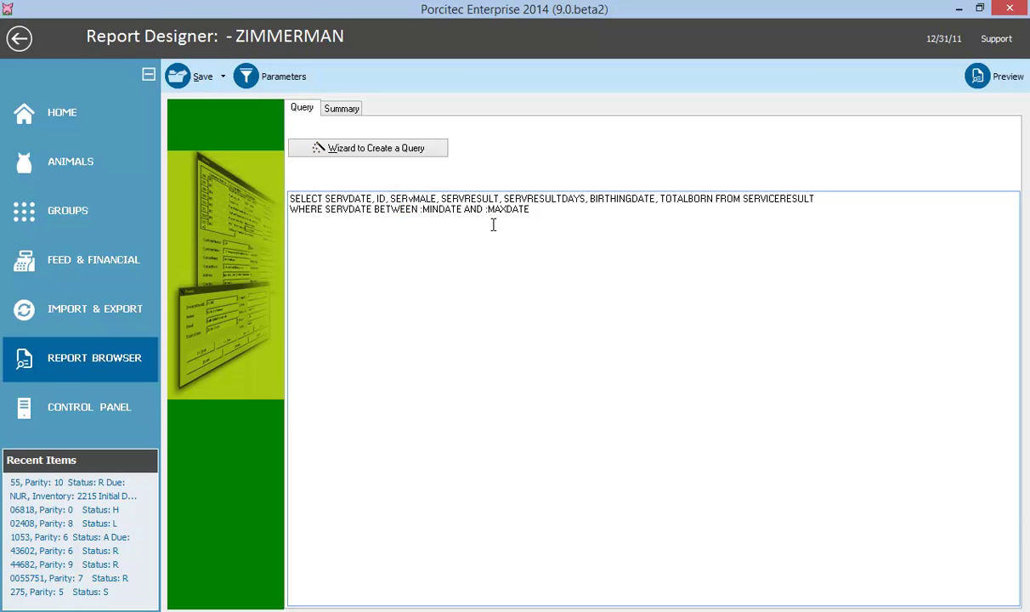
left_click(982, 77)
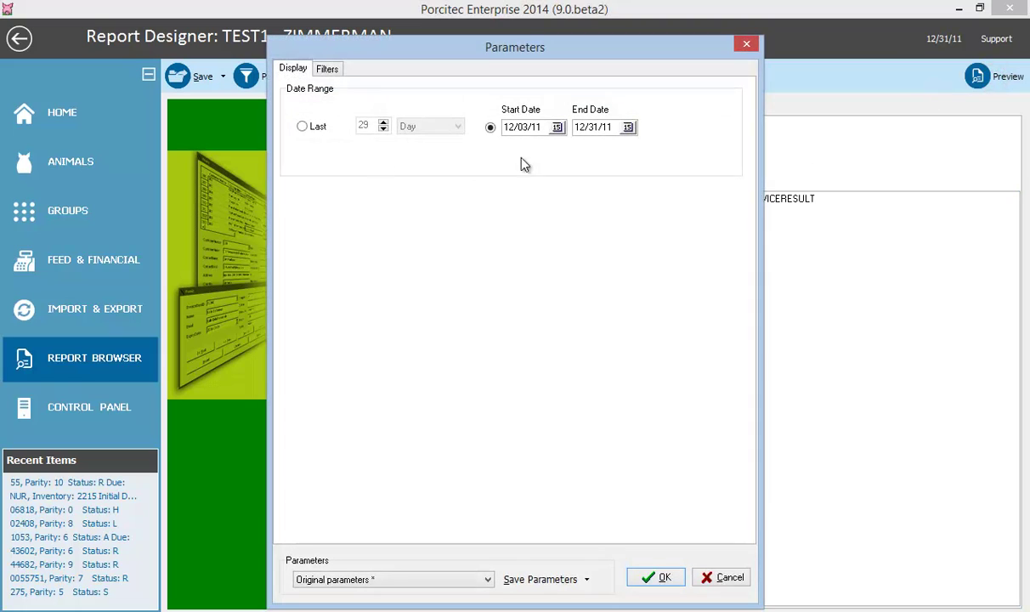
left_click(325, 78)
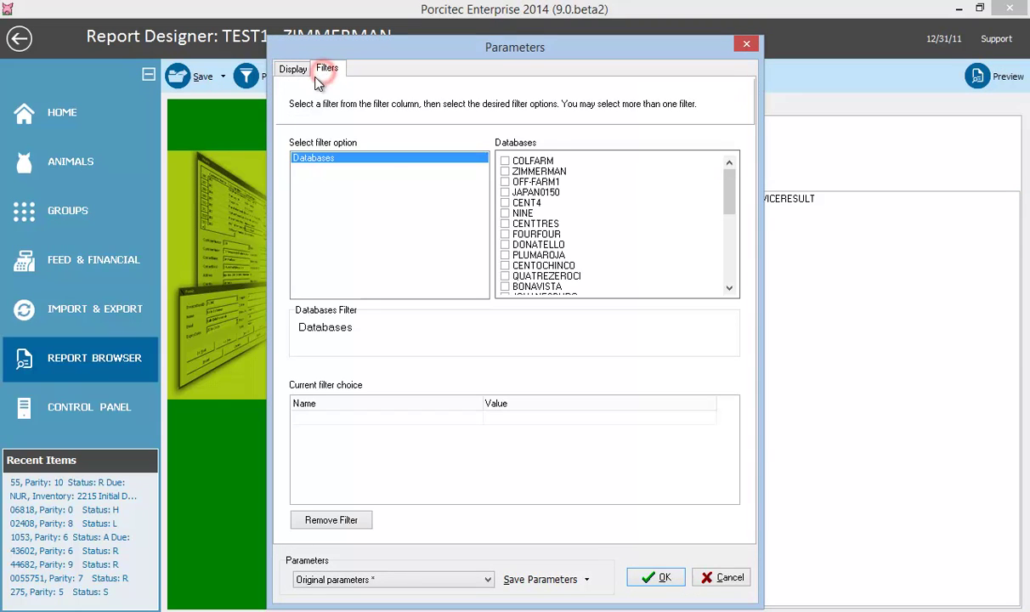
left_click(505, 171)
left_click(505, 181)
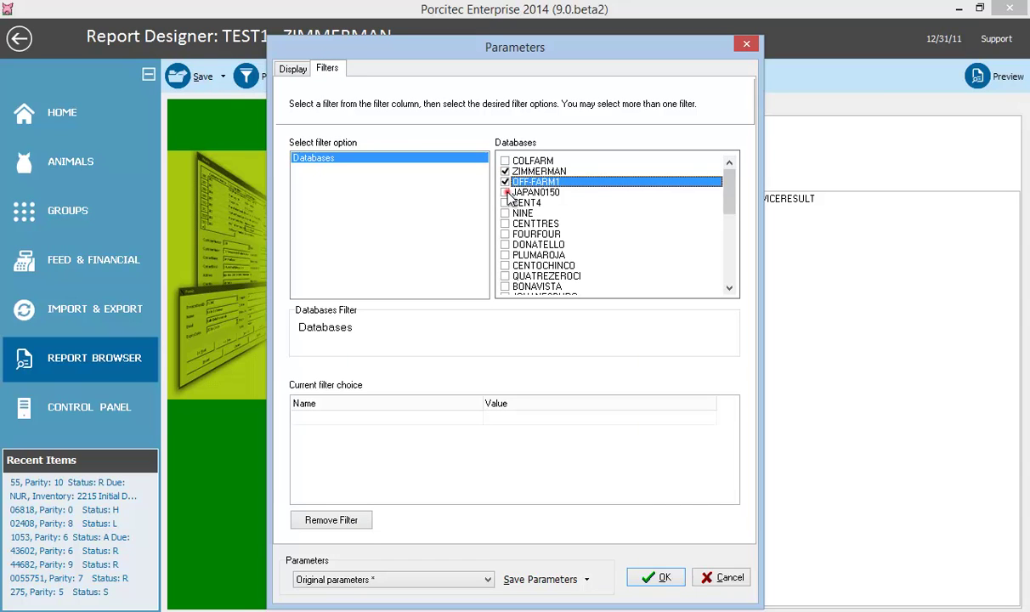
left_click(504, 192)
left_click(504, 202)
left_click(656, 577)
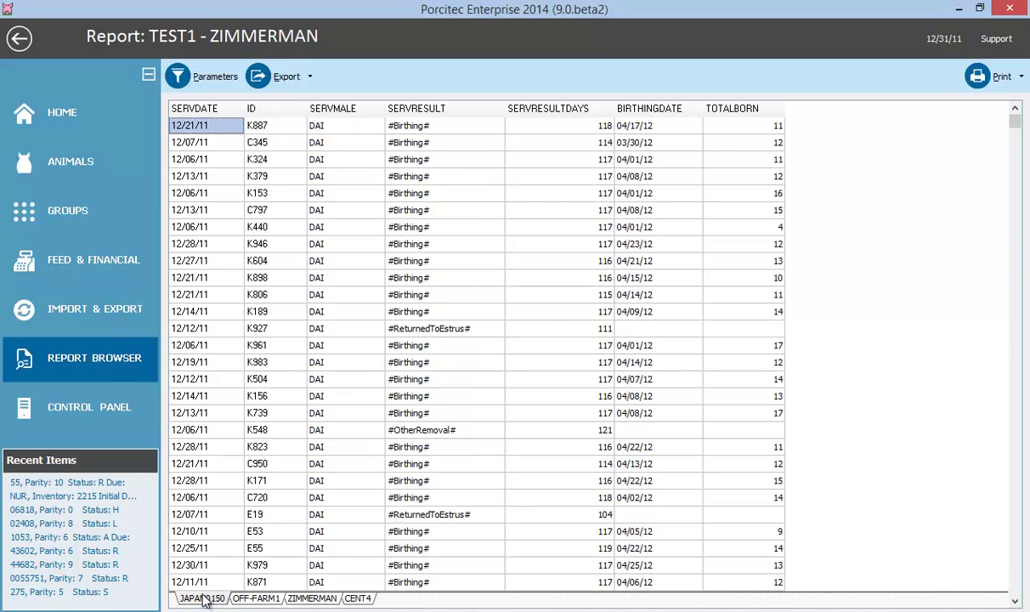
Browse the OFF-FARM1, ZIMMERMAN, JAPAN0150 and CENT4 farm sheets of service data.
left_click(264, 599)
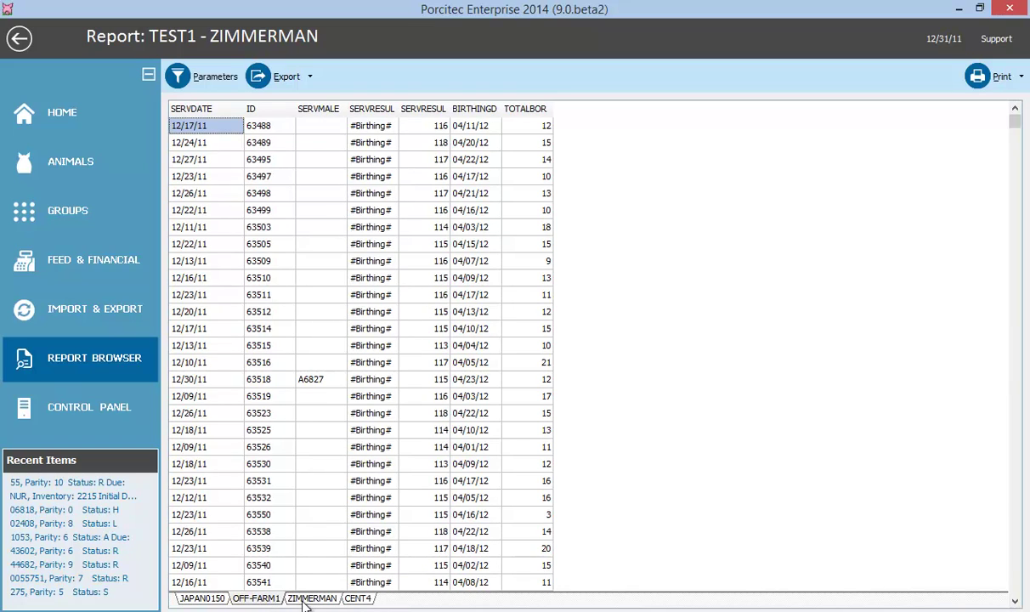
left_click(303, 599)
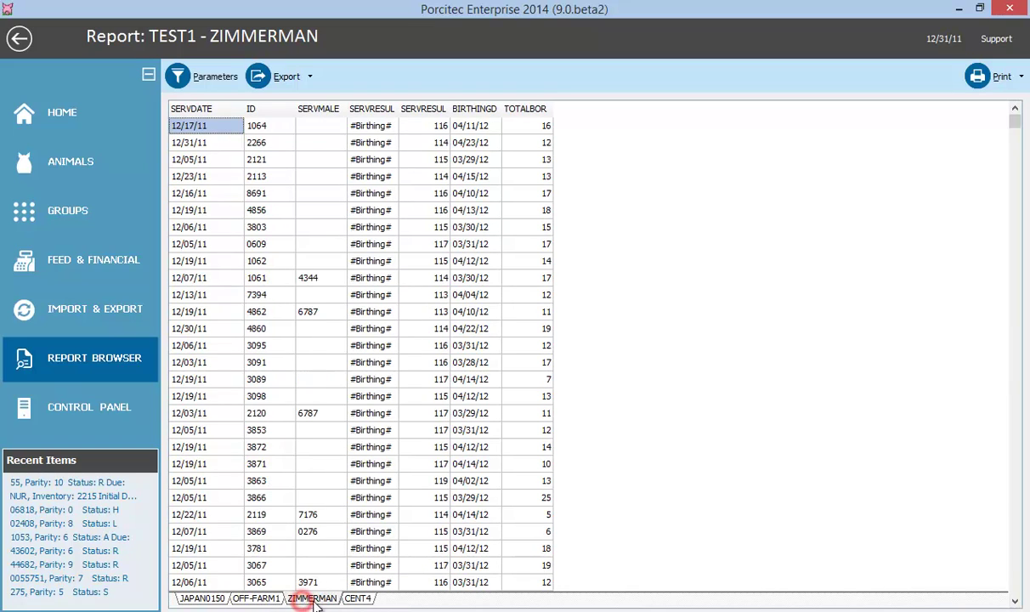
left_click(221, 599)
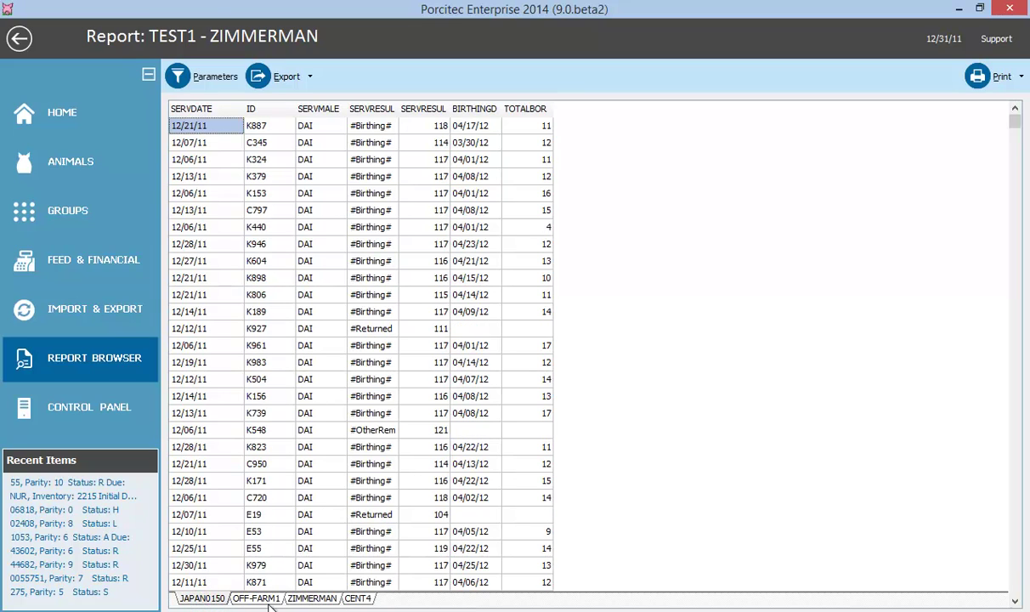
left_click(315, 600)
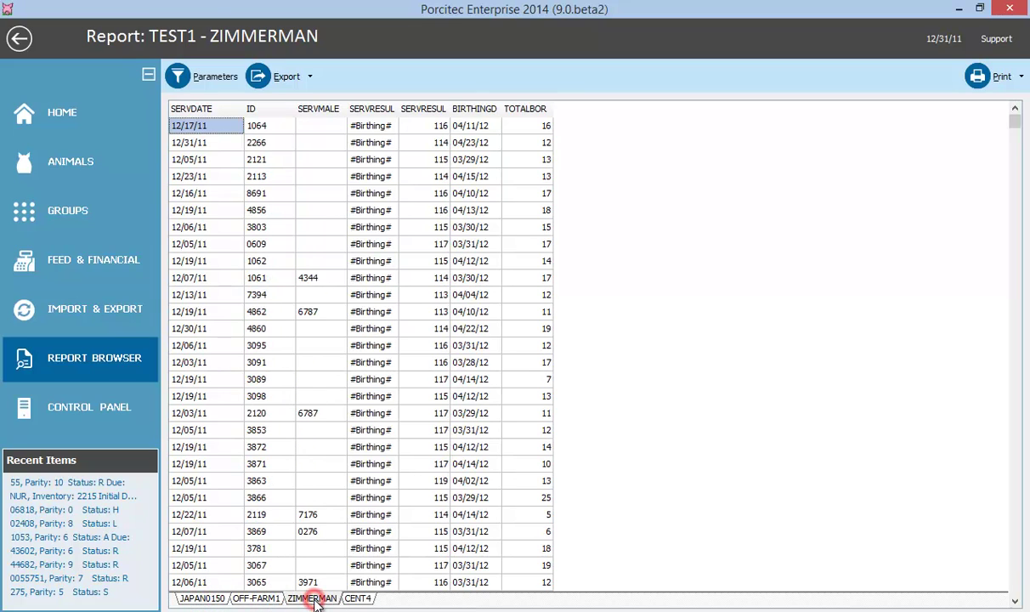
left_click(357, 599)
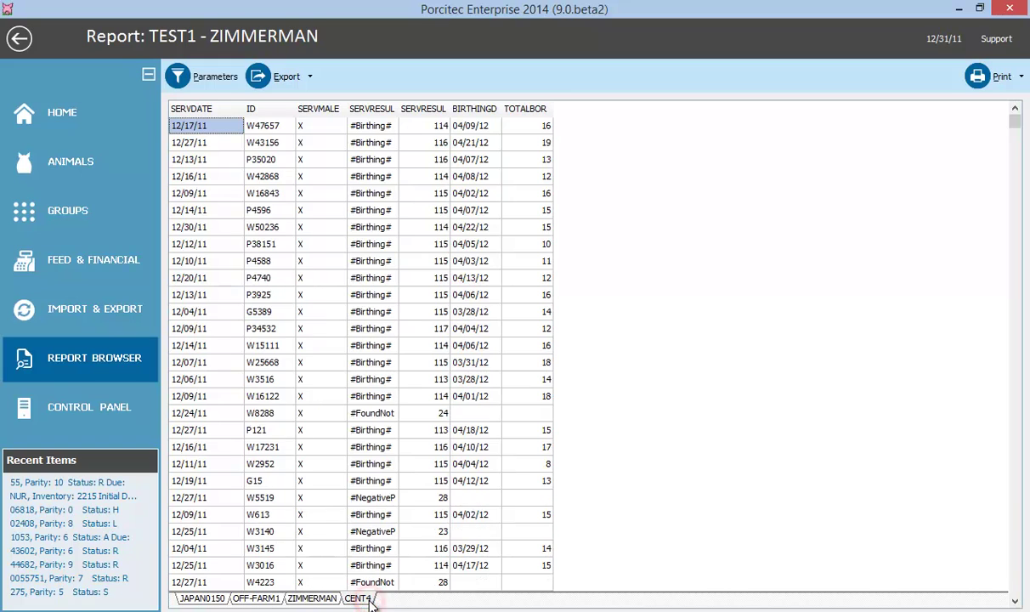
Export the report to Excel as E:\TEMP\Service.xls.
left_click(309, 76)
left_click(297, 145)
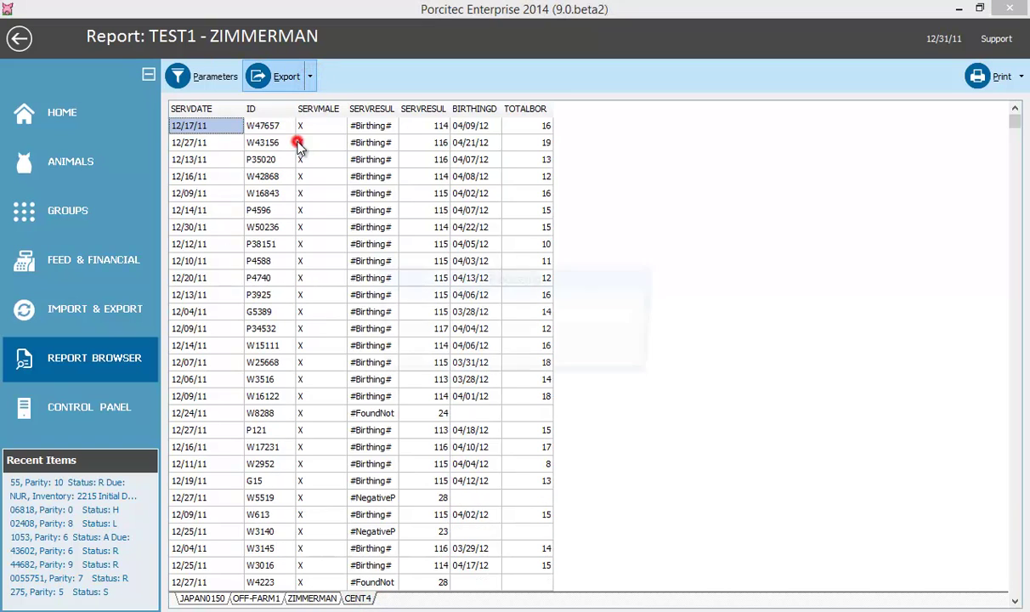
type("E:\\TEMP\\Service.")
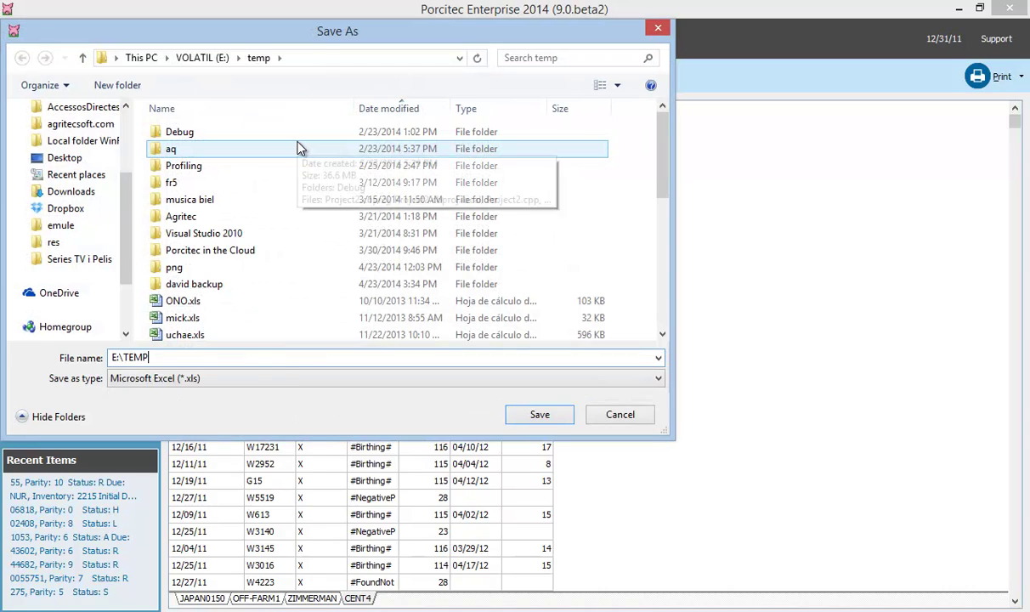
type("xls")
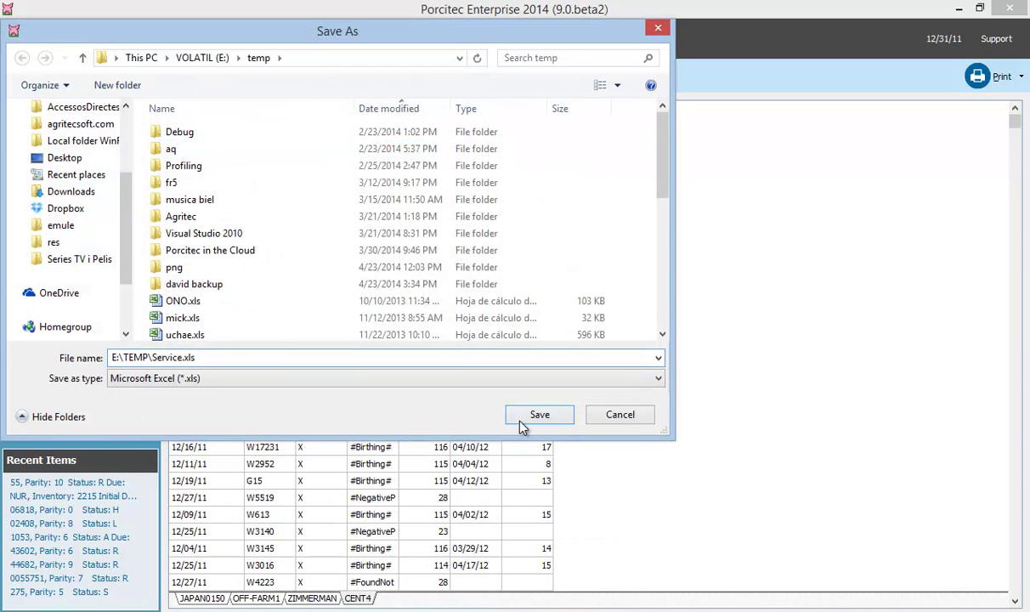
left_click(526, 415)
Launch Excel and open e:\temp\Service.xls.
key("super+s")
type("excel 2010")
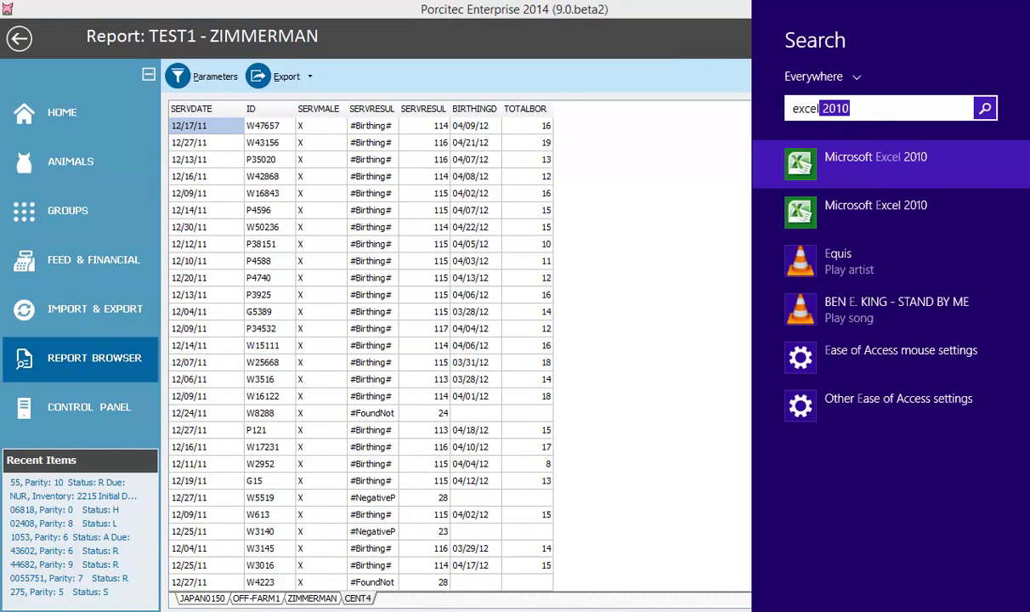
key("Return")
mouse_move(663, 607)
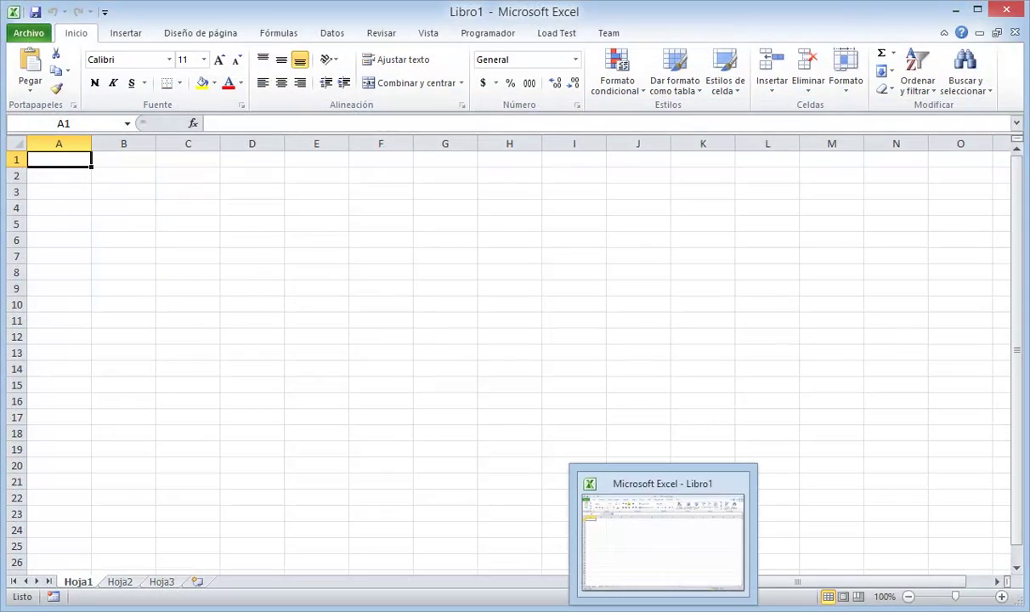
key("ctrl+o")
type("e:\\temp\\servic")
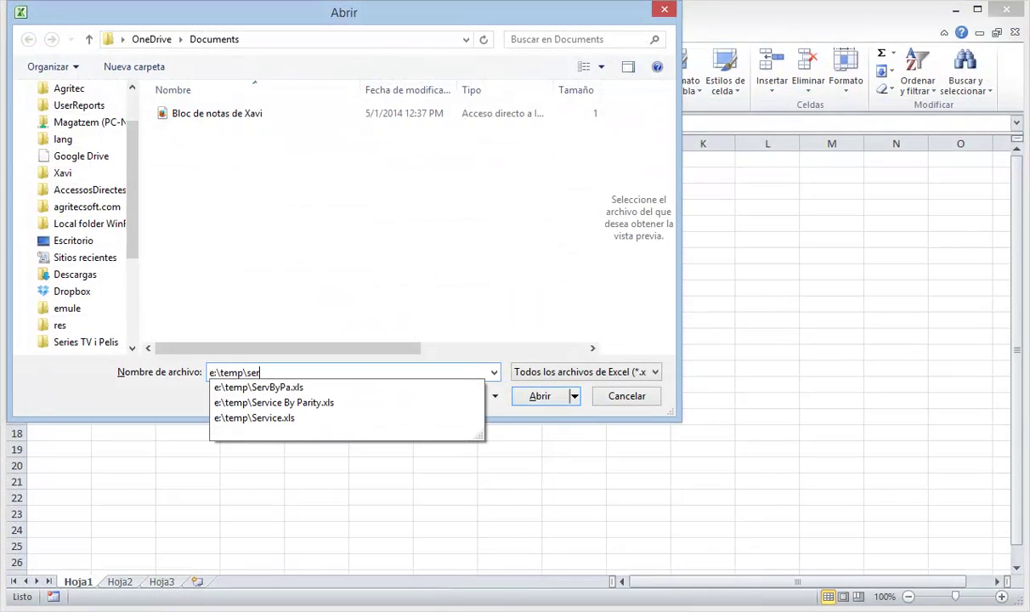
key("Down")
key("Down")
key("Return")
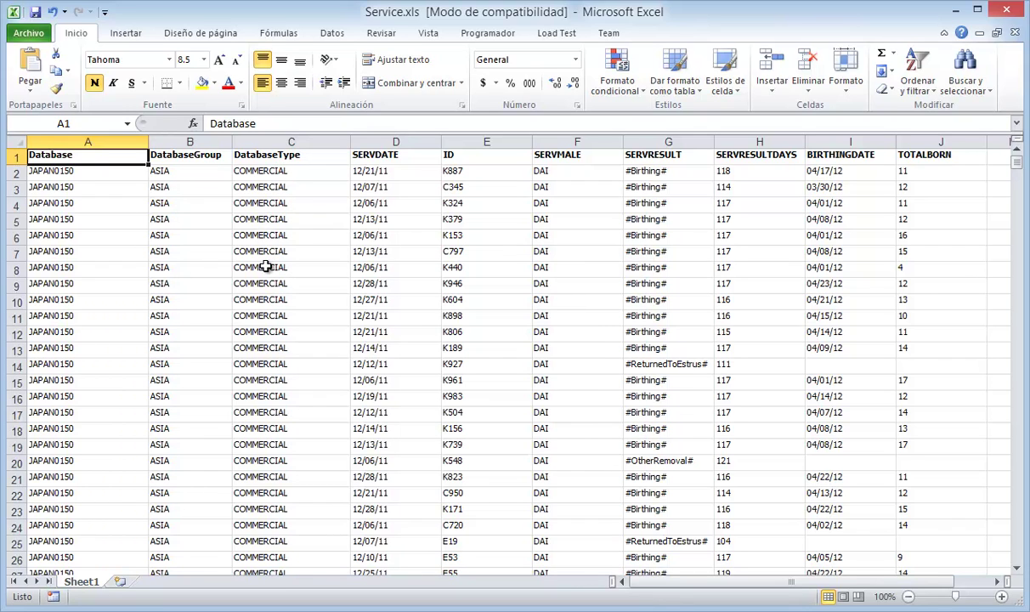
scroll(64, 246, "down", 20)
scroll(68, 238, "up", 19)
left_click(71, 234)
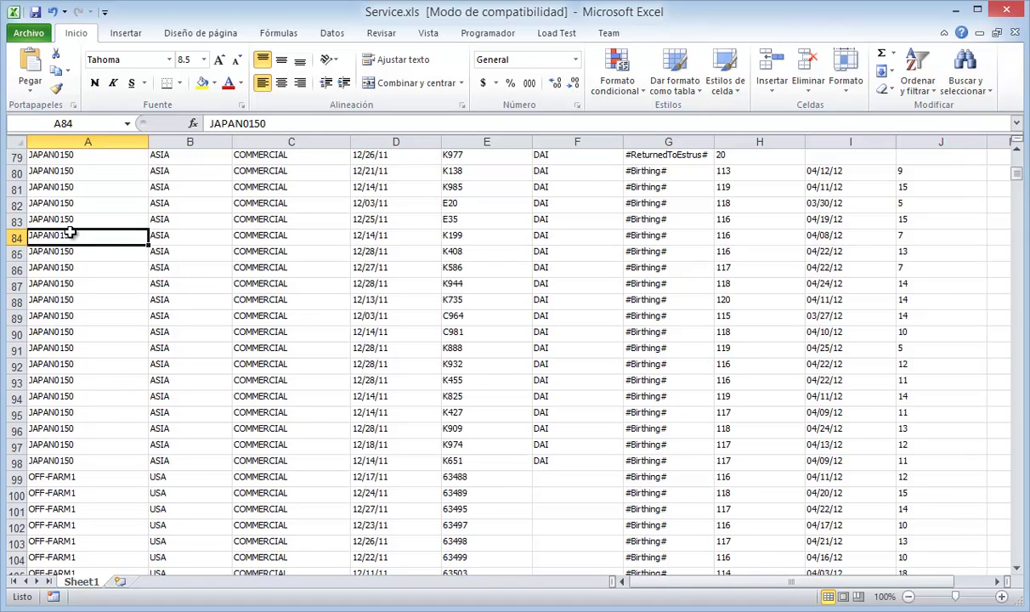
key("Down")
key("Down")
key("Down")
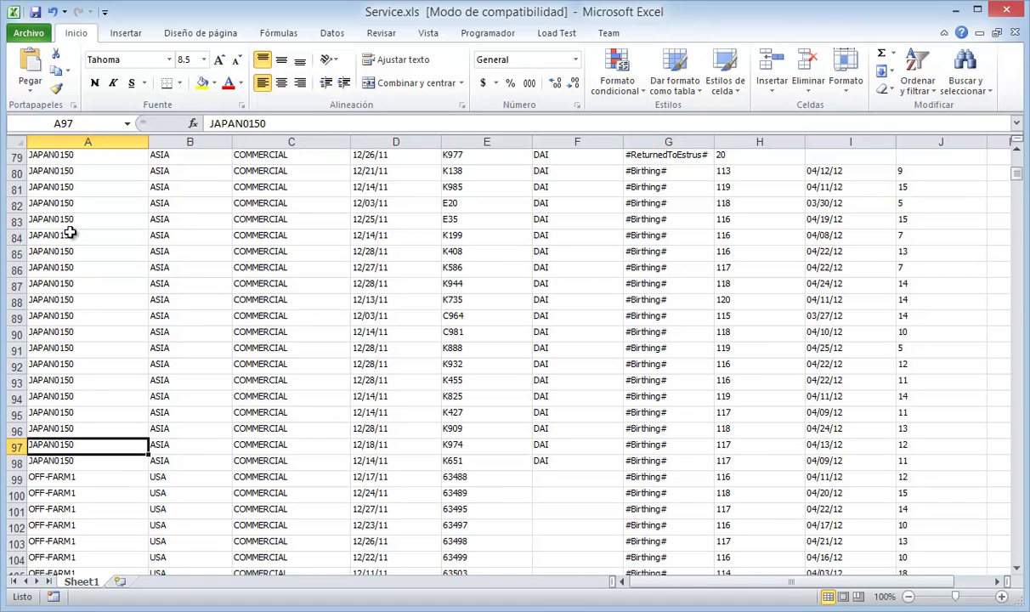
key("Down")
key("Down")
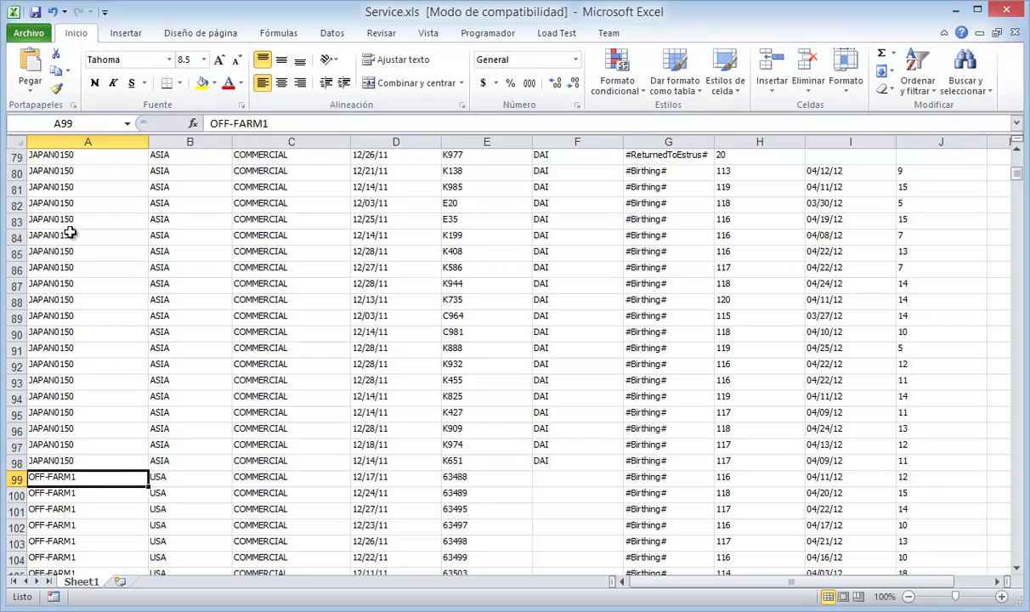
key("Page_Down")
key("Page_Down")
key("Page_Down")
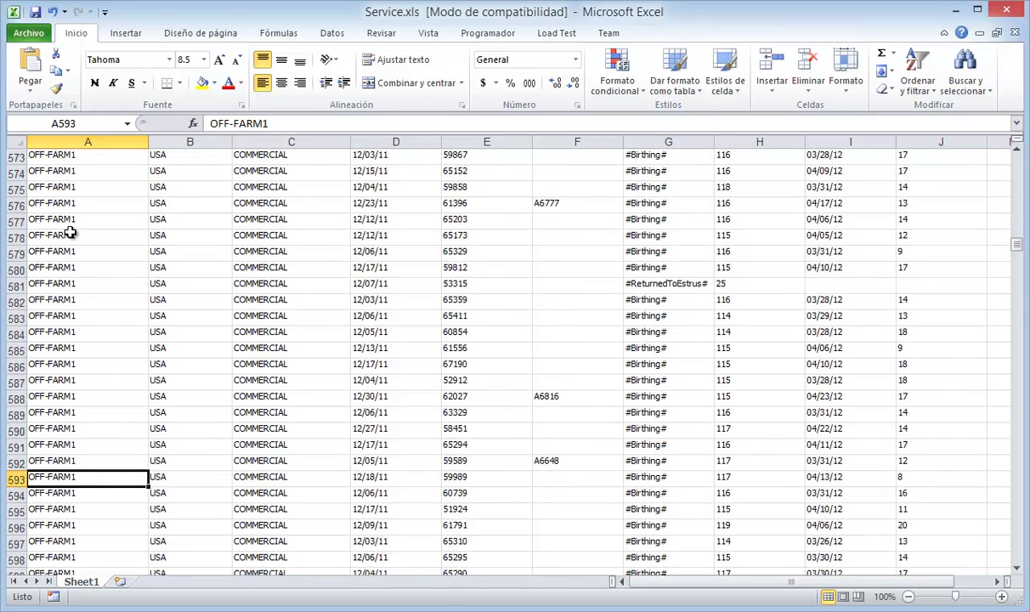
key("Page_Down")
key("Page_Down")
key("Page_Down")
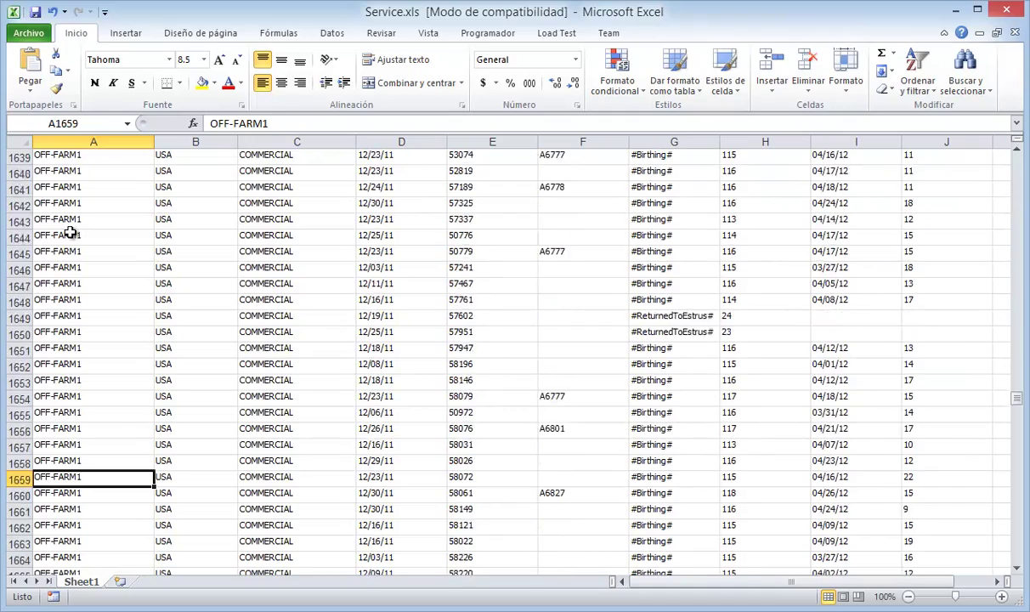
key("Page_Down")
key("Page_Down")
key("Page_Down")
key("Page_Up")
key("Page_Up")
key("Page_Up")
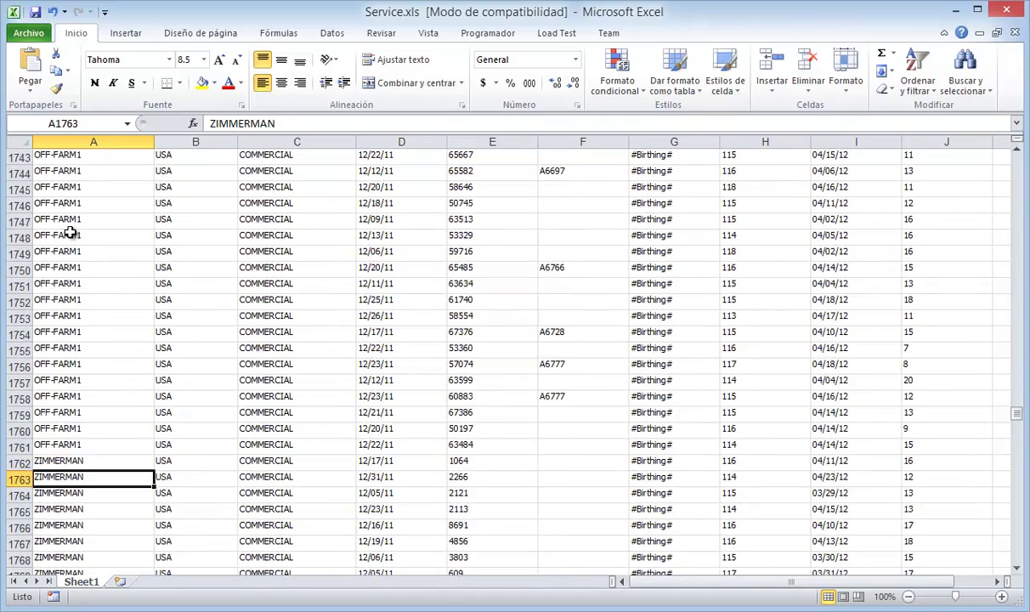
Search the report list for 'cube'.
key("Page_Down")
key("Page_Down")
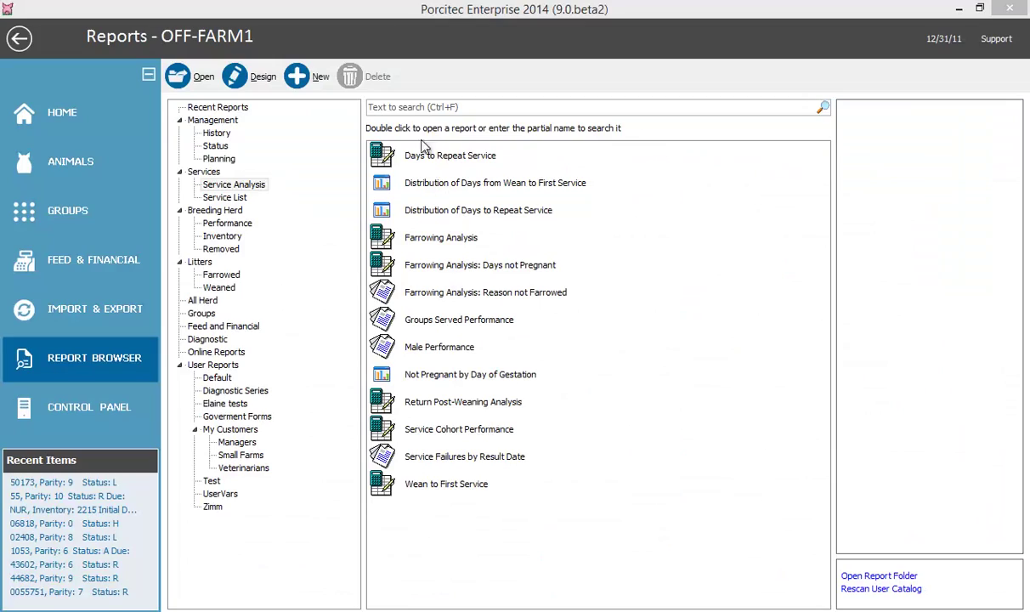
left_click(401, 108)
type("cube")
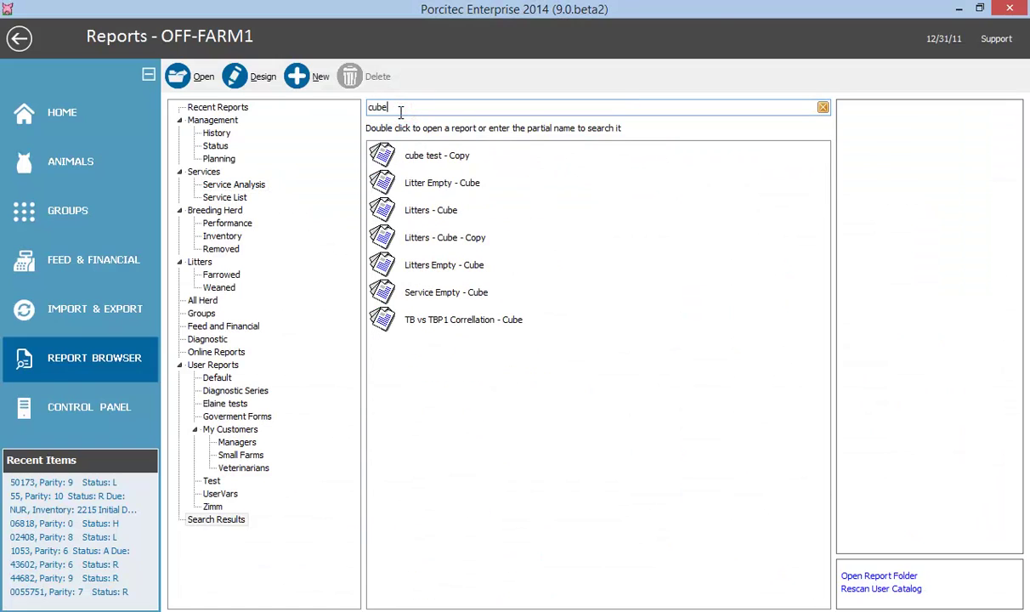
Run the Litter Empty - Cube report for 12/01/10 to 12/31/11.
double_click(401, 182)
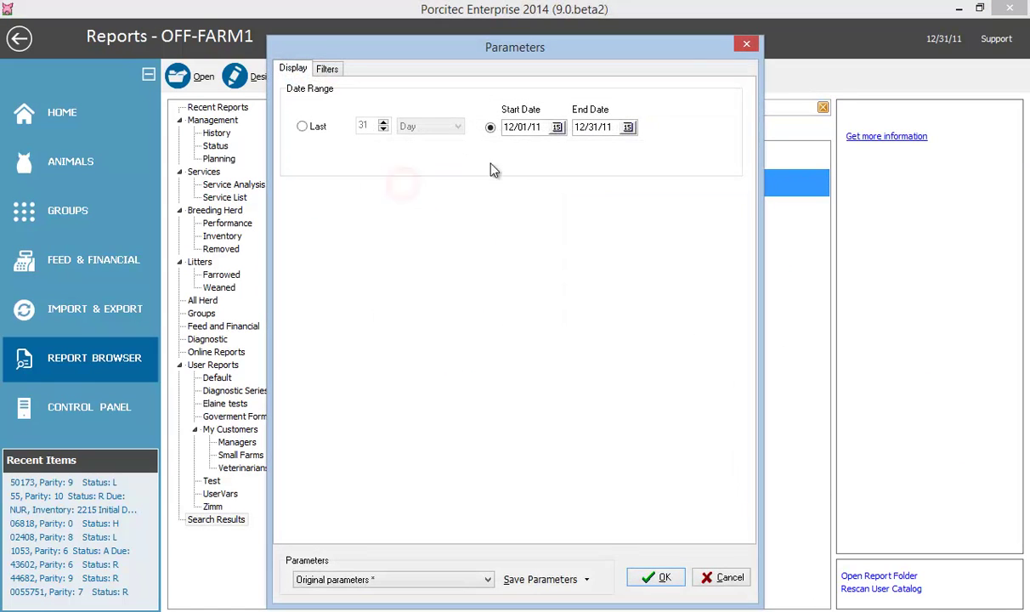
left_click(535, 127)
type("0")
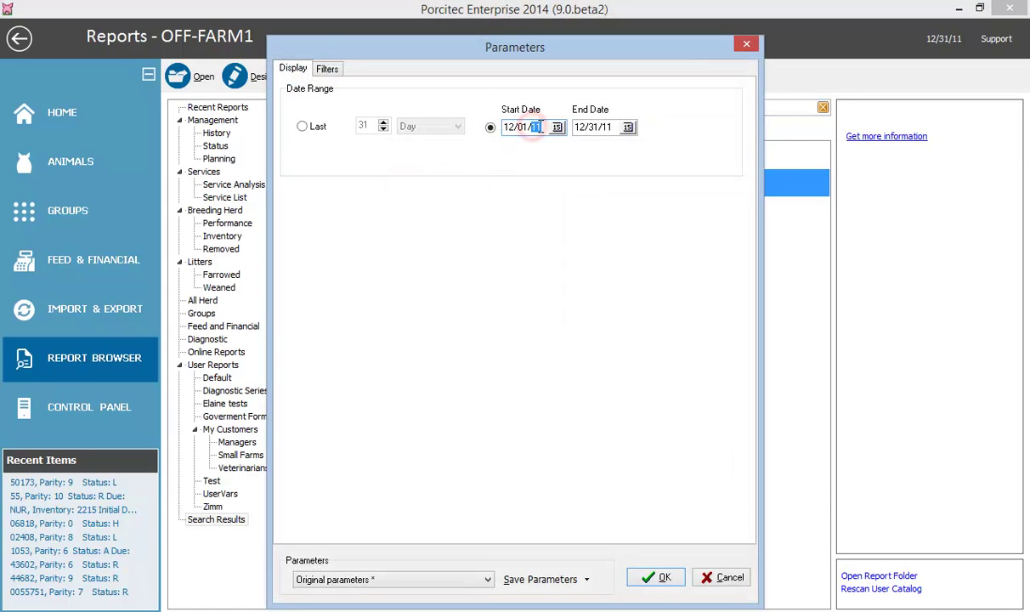
left_click(649, 578)
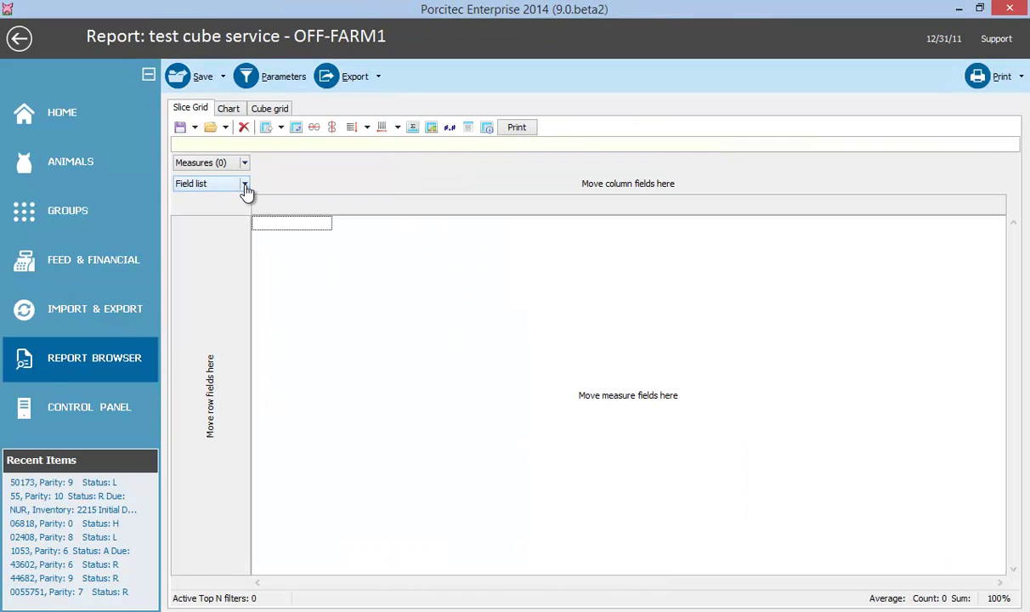
Add the TOTALBORN field as a measure in the cube slice grid.
left_click(244, 184)
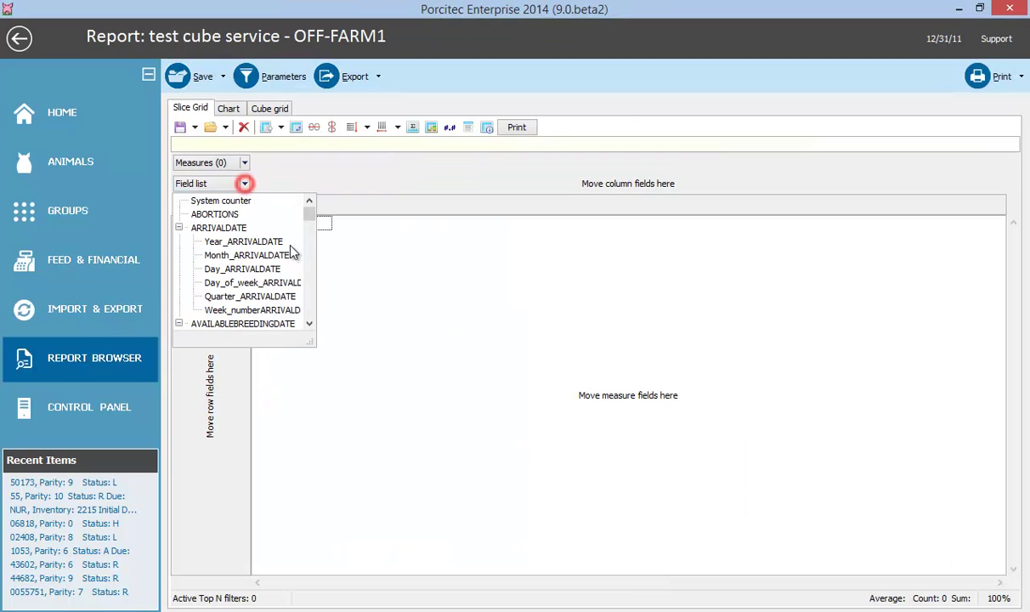
mouse_move(311, 343)
left_mouse_down()
mouse_move(393, 556)
mouse_move(384, 540)
left_mouse_up()
key("t")
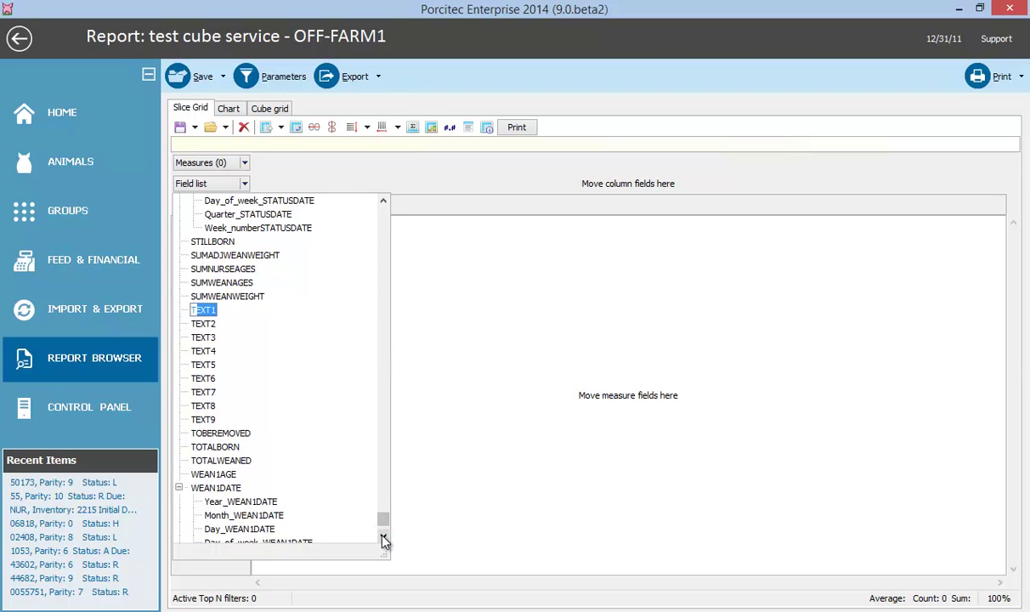
mouse_move(215, 447)
left_mouse_down()
mouse_move(361, 407)
mouse_move(453, 345)
left_mouse_up()
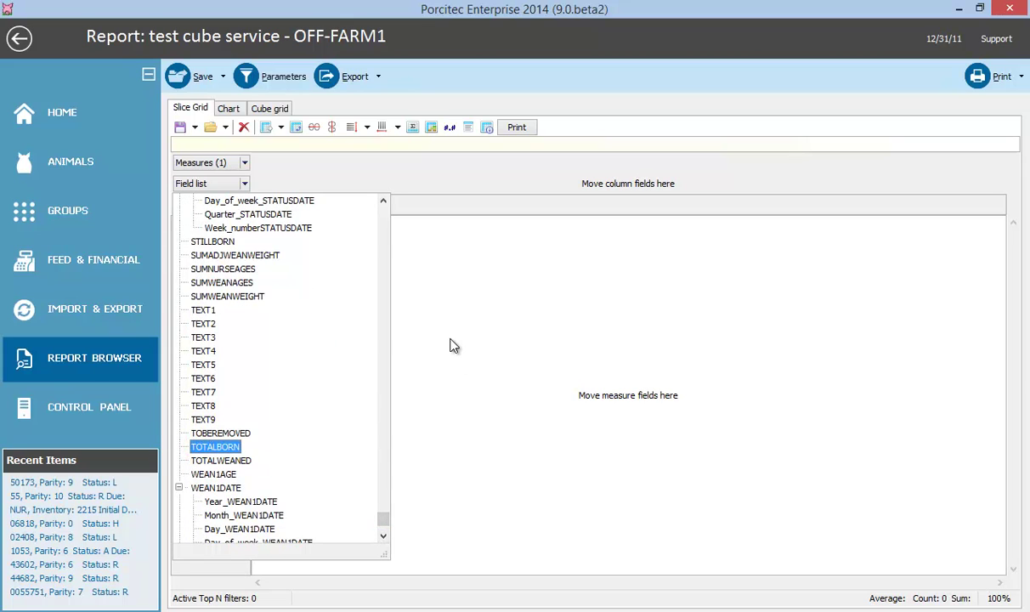
Set the TOTALBORN measure to Average with the 1234.50 two-decimal number format.
right_click(318, 226)
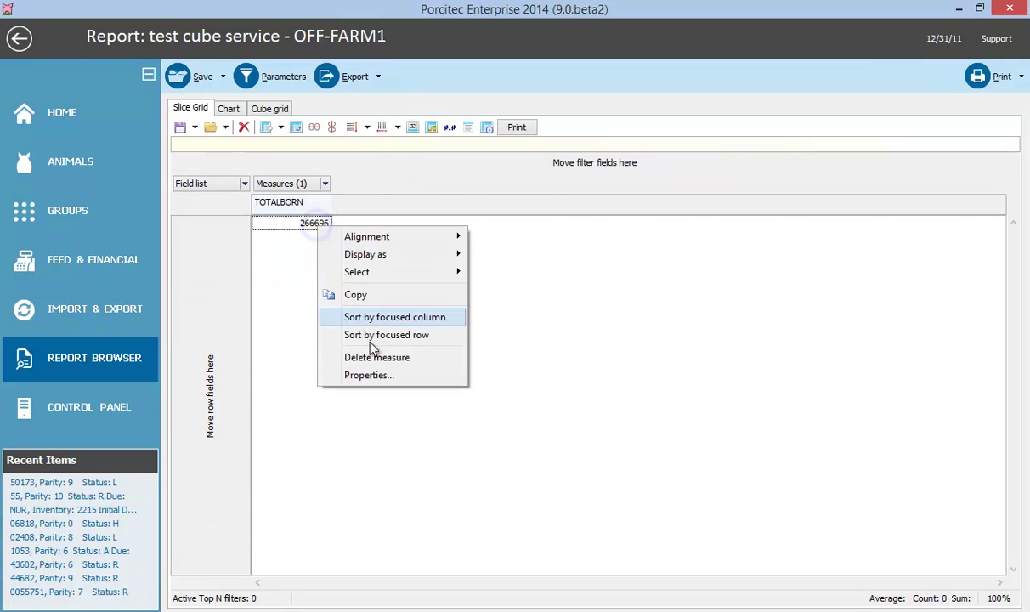
left_click(369, 376)
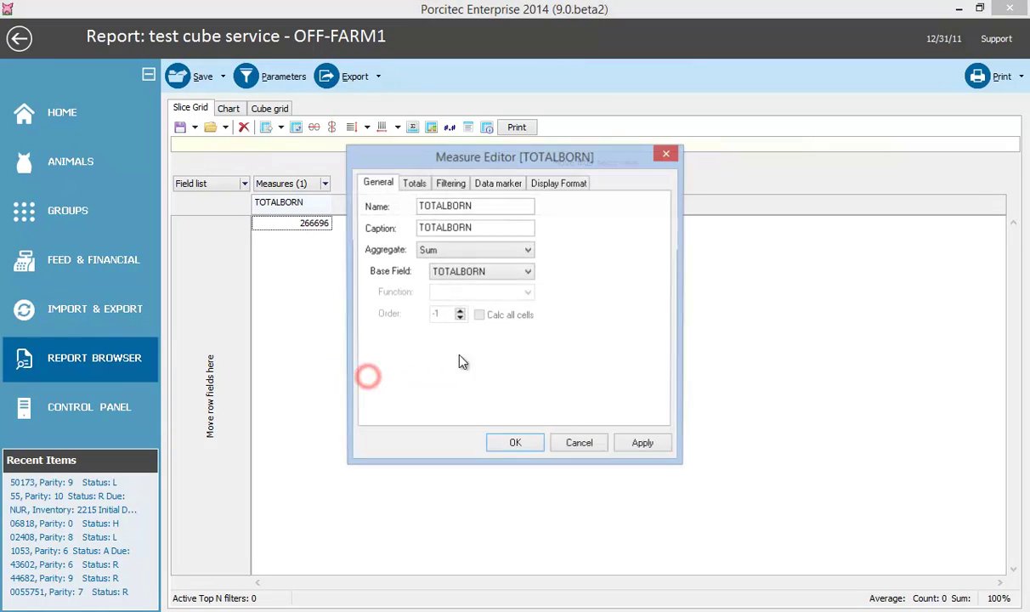
left_click(450, 252)
left_click(425, 299)
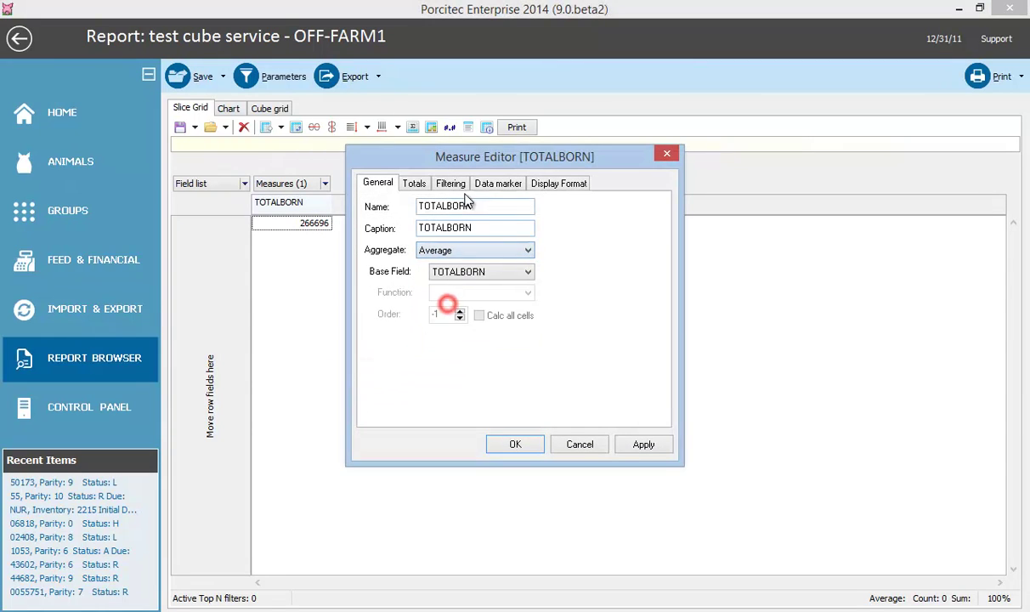
left_click(576, 186)
left_click(548, 239)
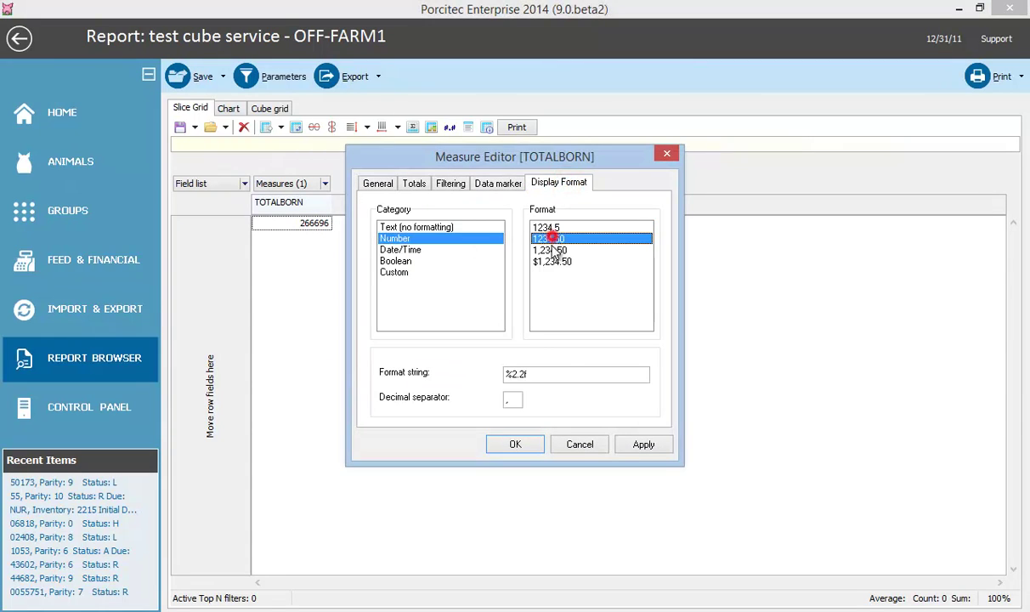
left_click(504, 449)
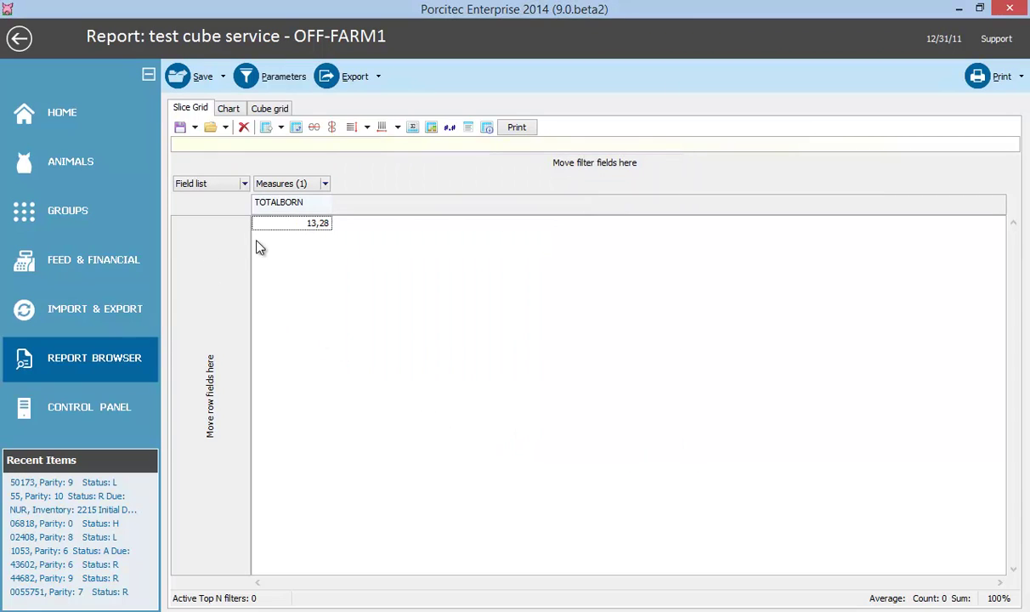
Make PARITY the column field of the cube grid.
left_click(244, 187)
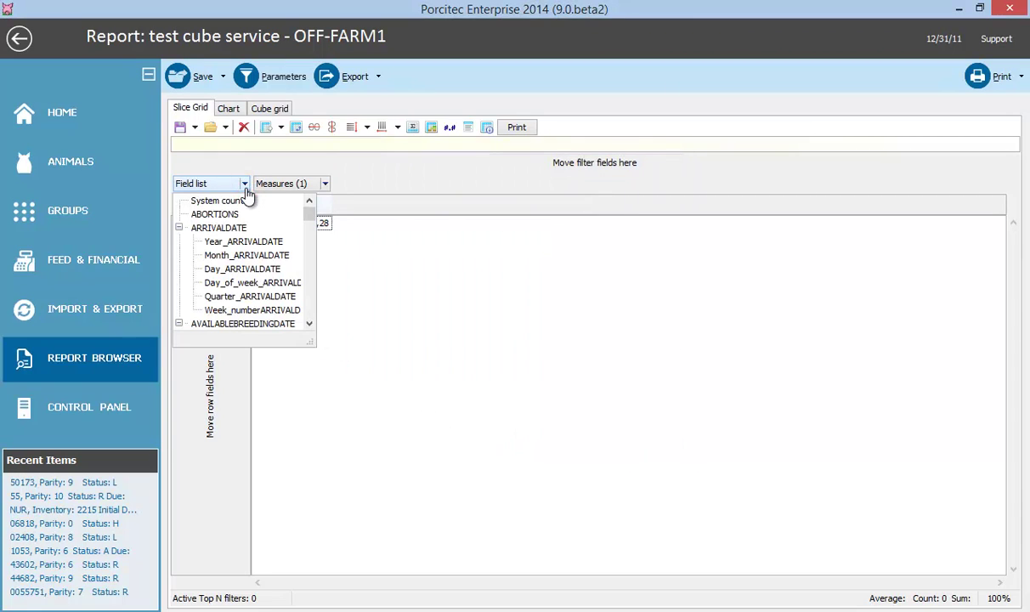
key("p")
left_click(309, 325)
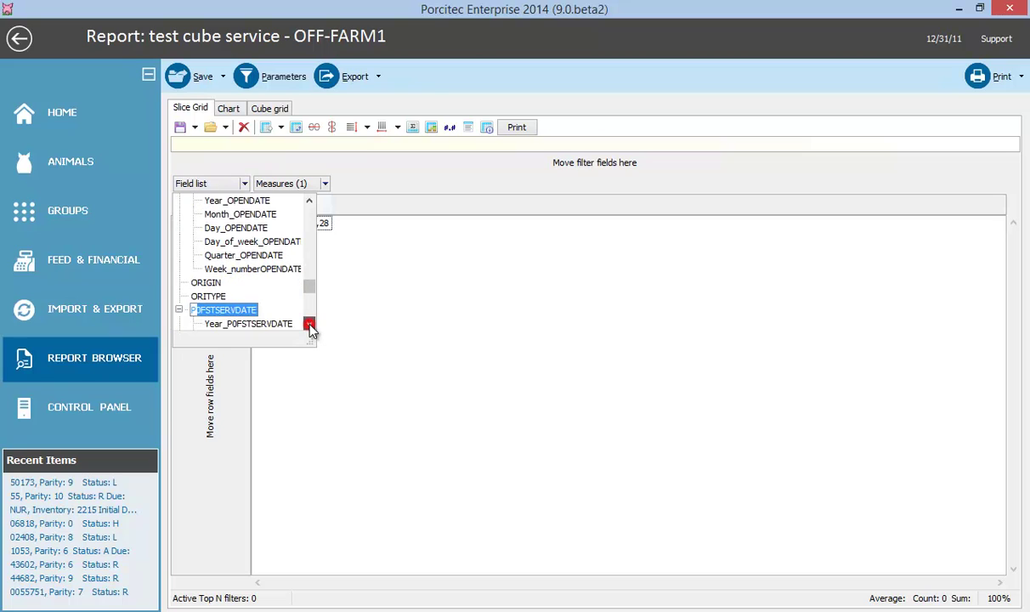
left_click(310, 328)
left_click_drag(206, 241, 275, 195)
left_click(418, 349)
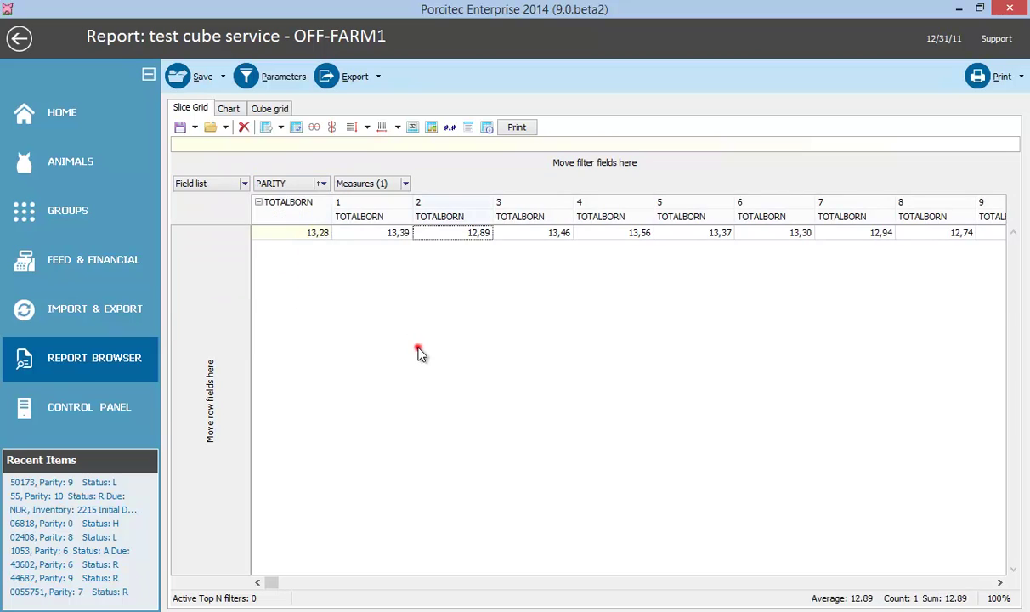
Add SERV1AGE as the grid's row field.
left_click(246, 187)
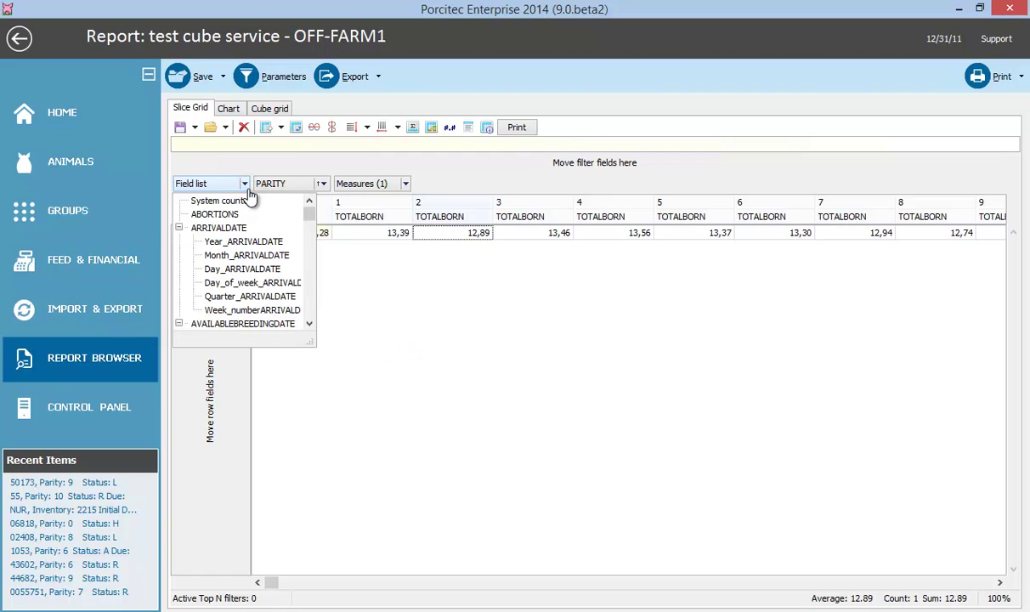
left_click_drag(309, 214, 311, 303)
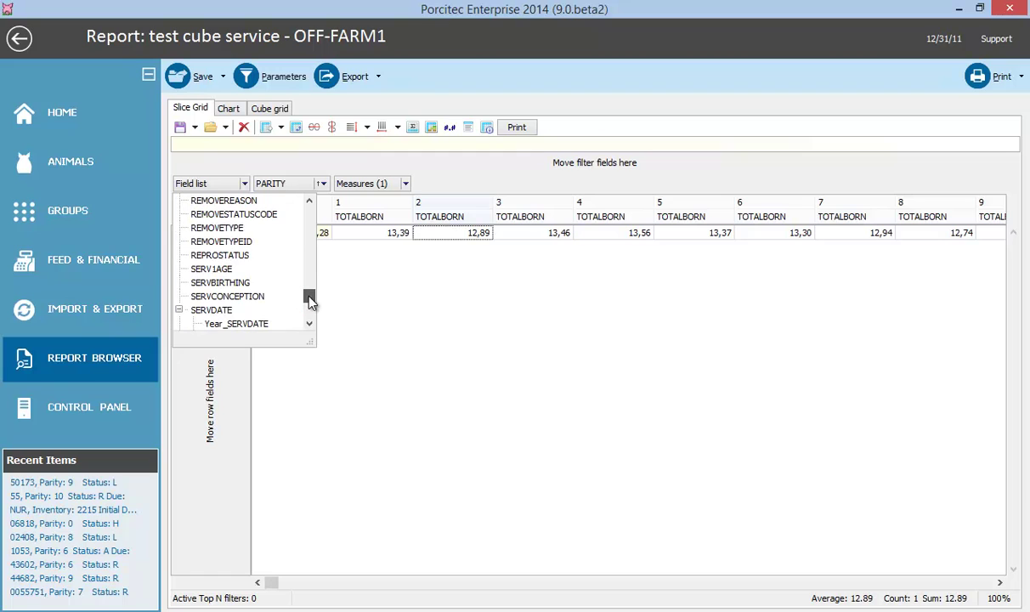
mouse_move(212, 271)
left_mouse_down()
mouse_move(223, 425)
mouse_move(232, 424)
left_mouse_up()
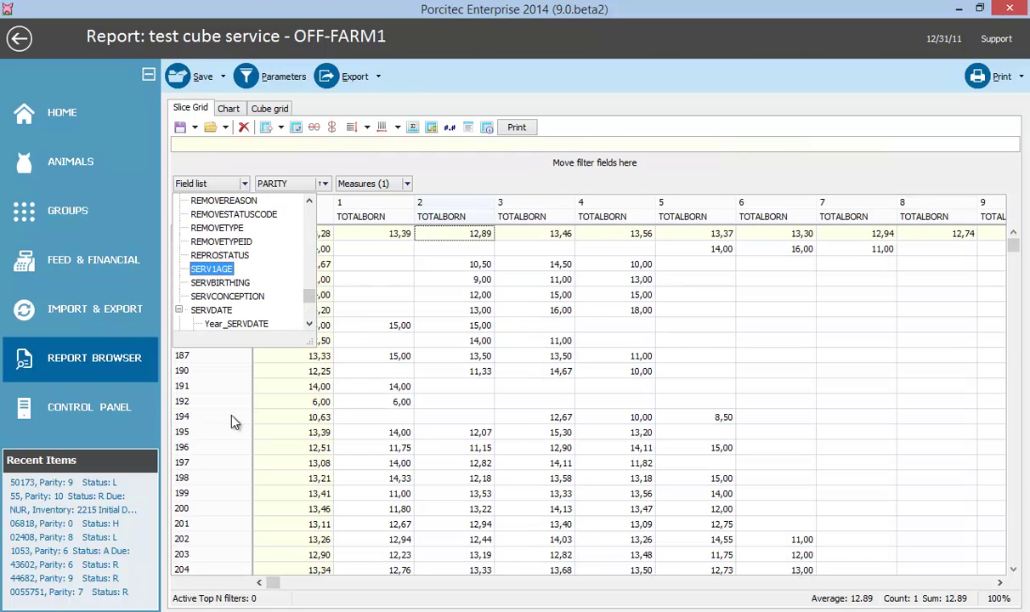
left_click(453, 332)
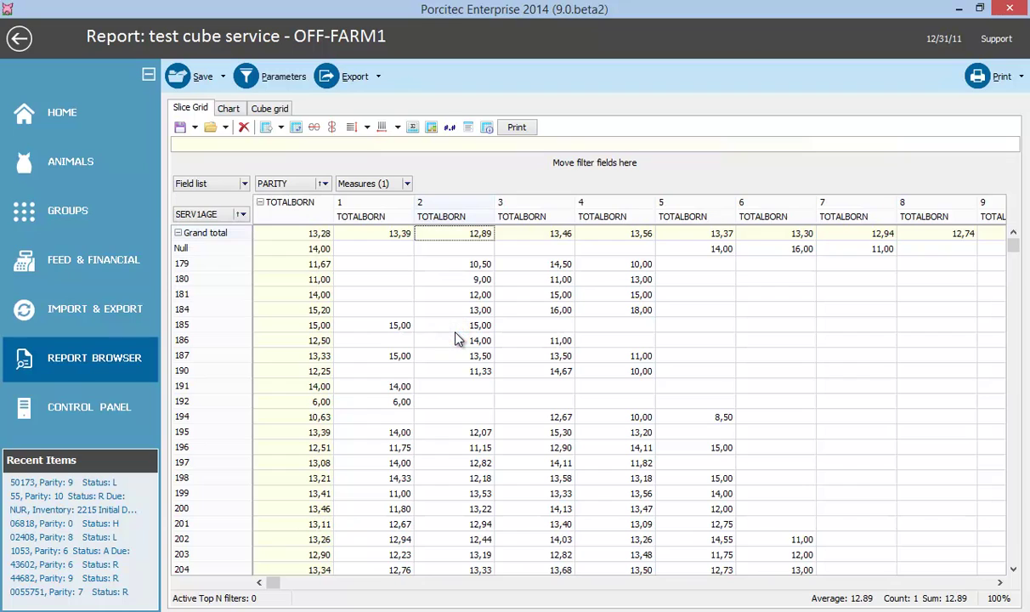
Add GENETICS as the outer row grouping ahead of SERV1AGE.
left_click(245, 187)
scroll(242, 184, "down", 5)
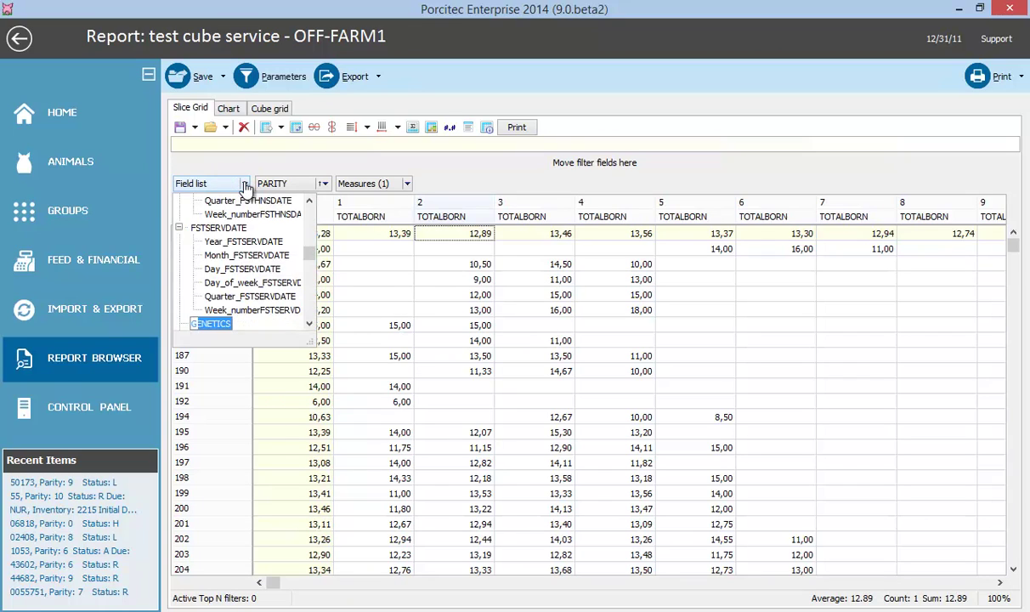
left_click_drag(198, 325, 214, 378)
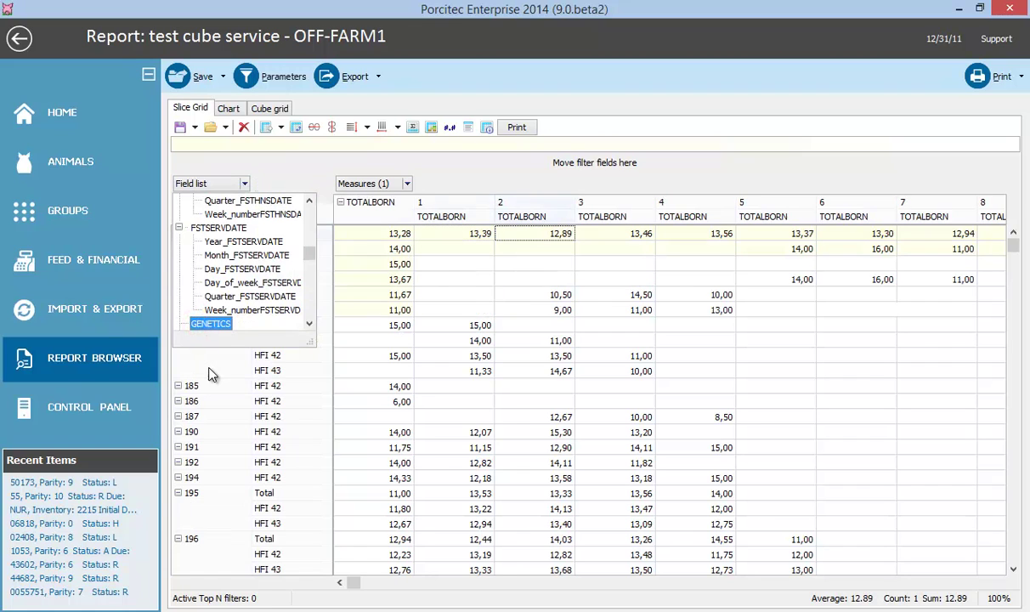
left_click(265, 175)
left_click_drag(276, 212, 180, 218)
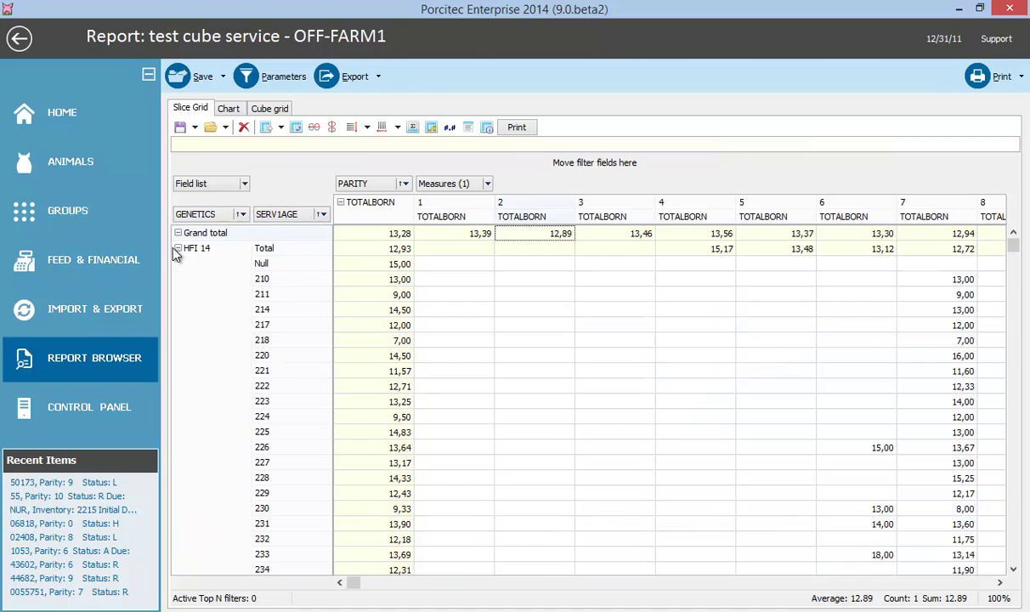
Collapse the HFI 14, 22, 42 and 43 groups, then re-expand HFI 22.
left_click(177, 247)
left_click(177, 263)
left_click(178, 279)
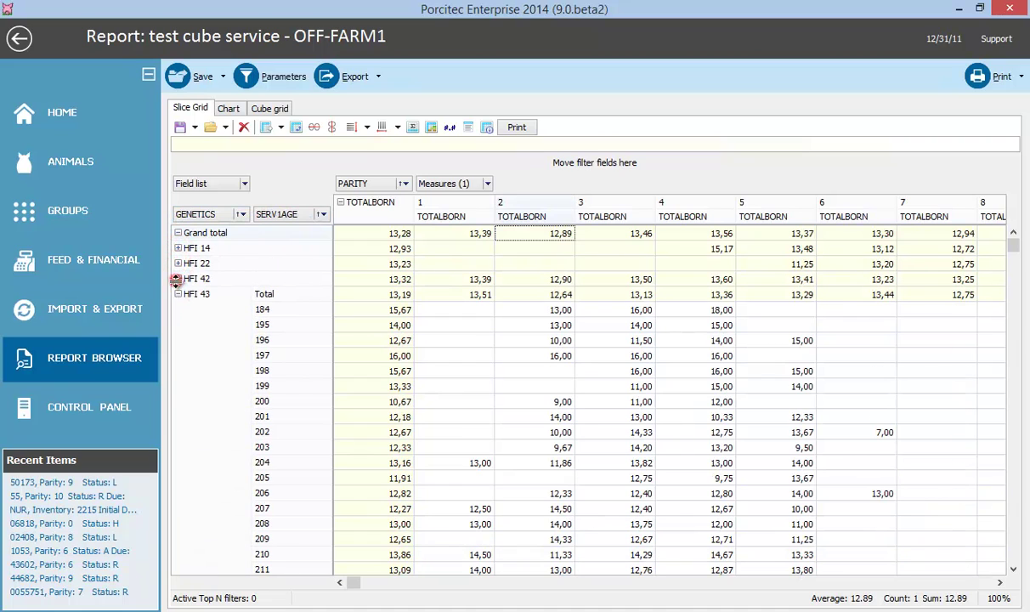
left_click(177, 294)
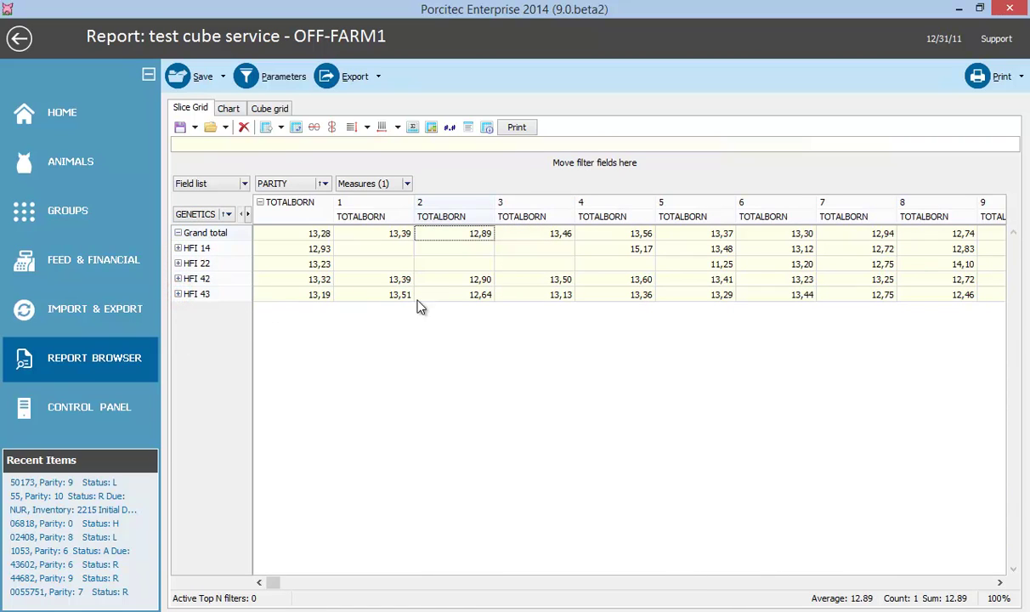
left_click(178, 263)
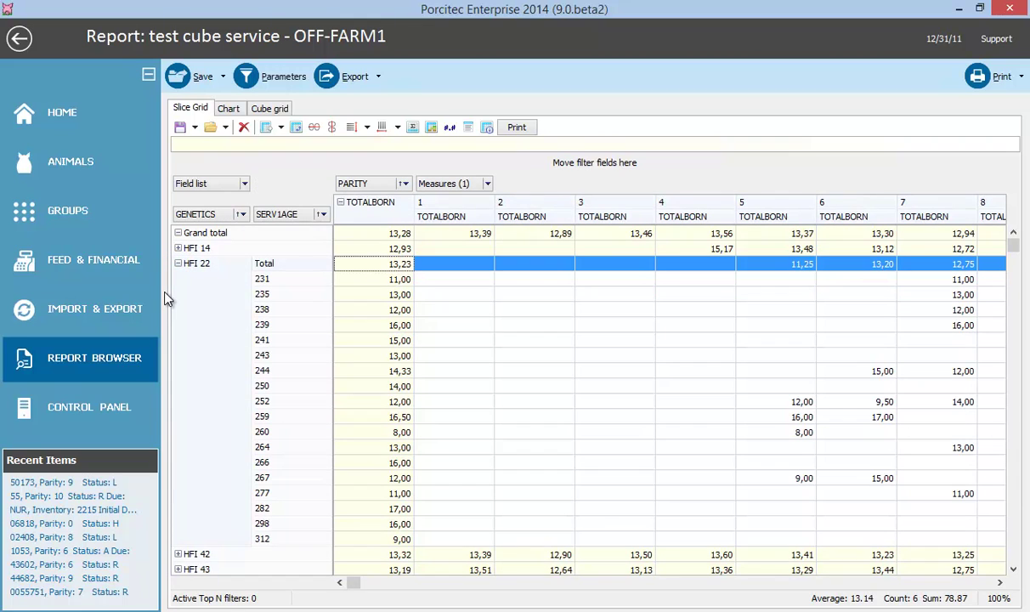
Export the cube grid to Excel as cube.xls.
left_click(356, 75)
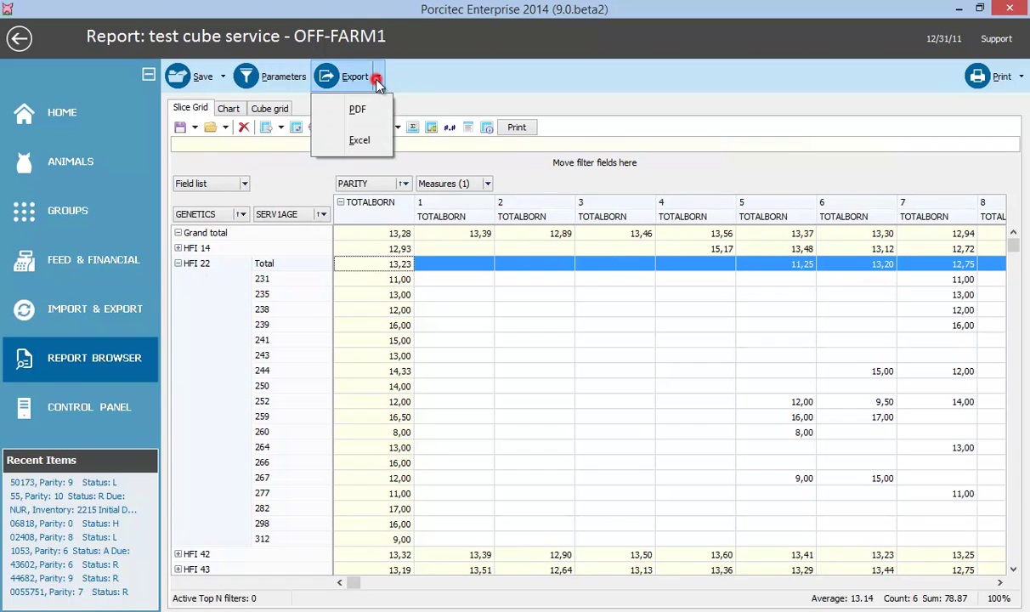
left_click(359, 142)
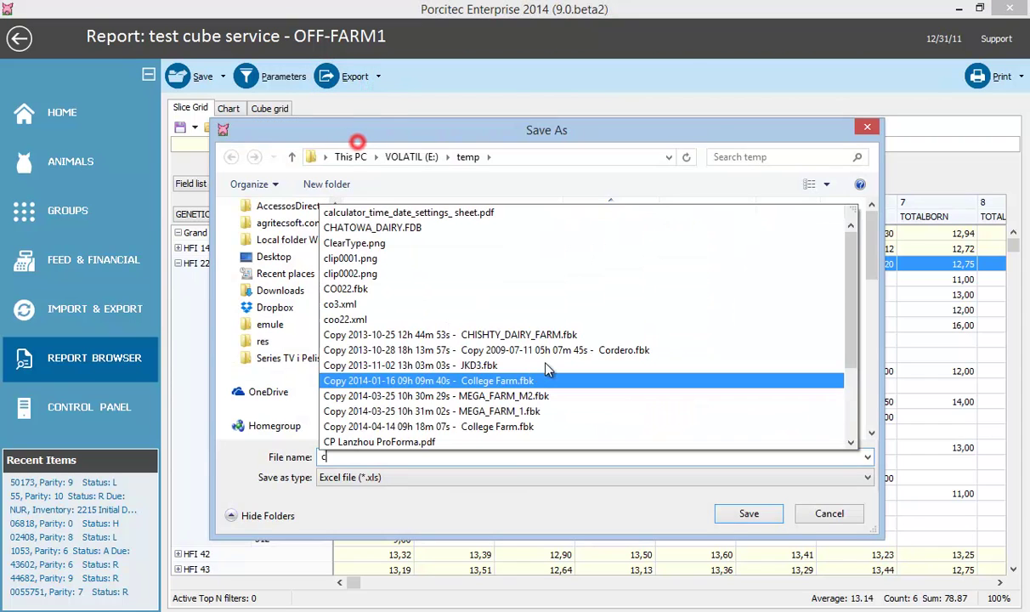
type("cube.xls")
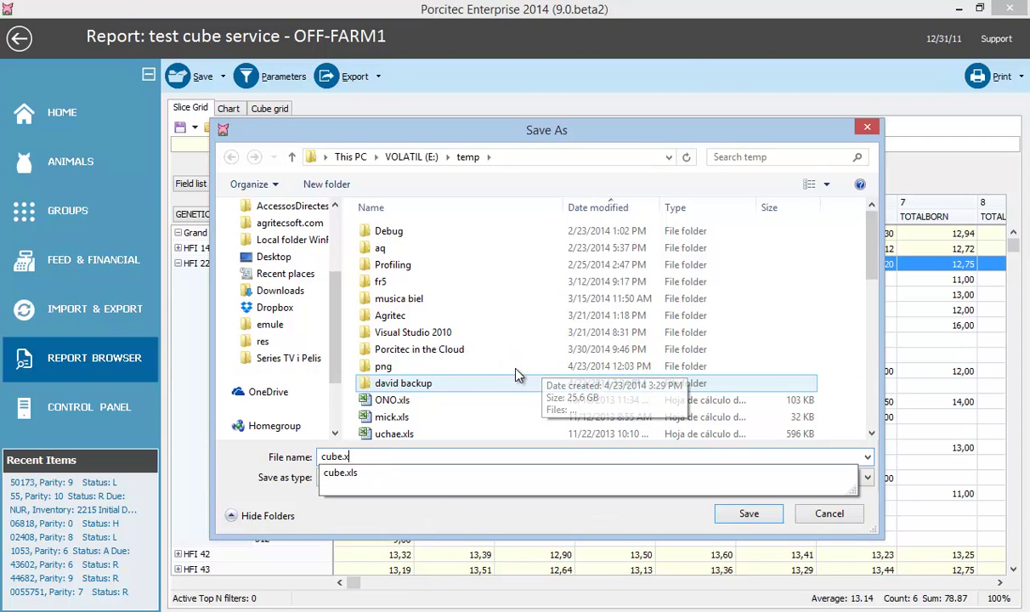
key("Return")
key("super+s")
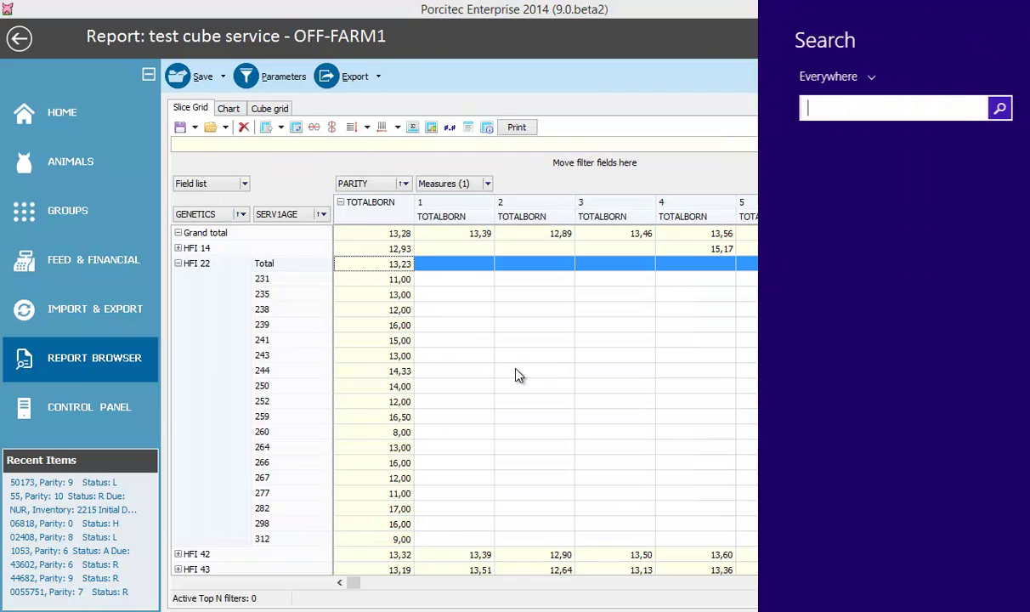
Launch Excel and open e:\temp\cube.xls.
type("excel")
key("Return")
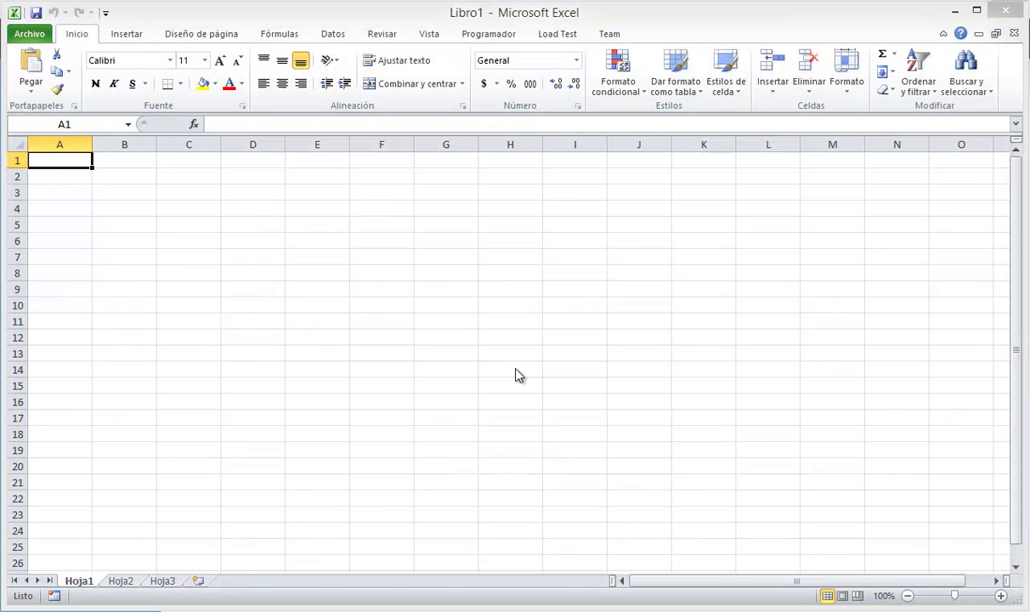
key("ctrl+a")
type("e:\\temp\\cub")
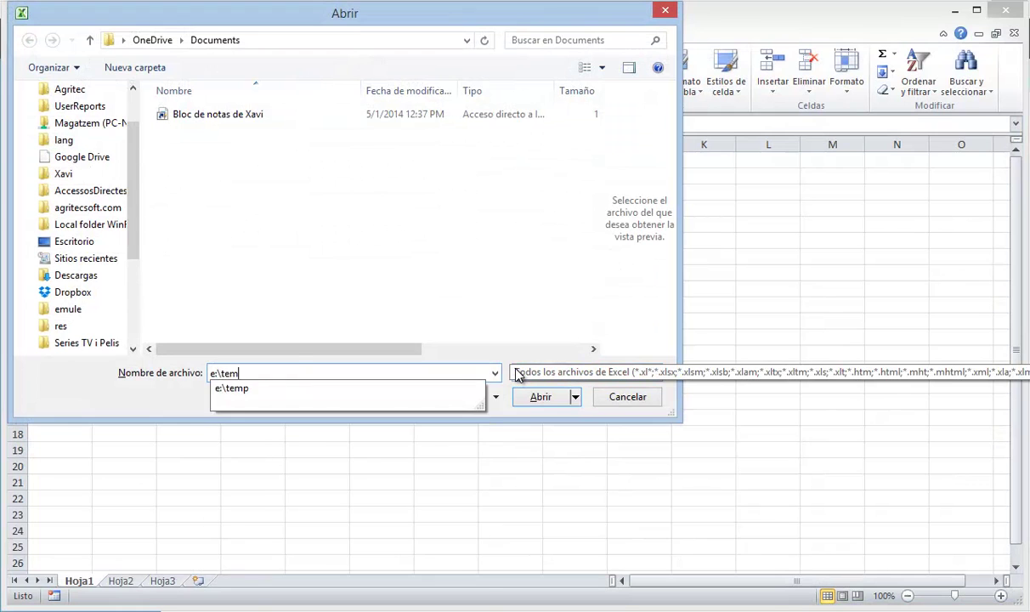
key("Down")
key("Down")
key("Down")
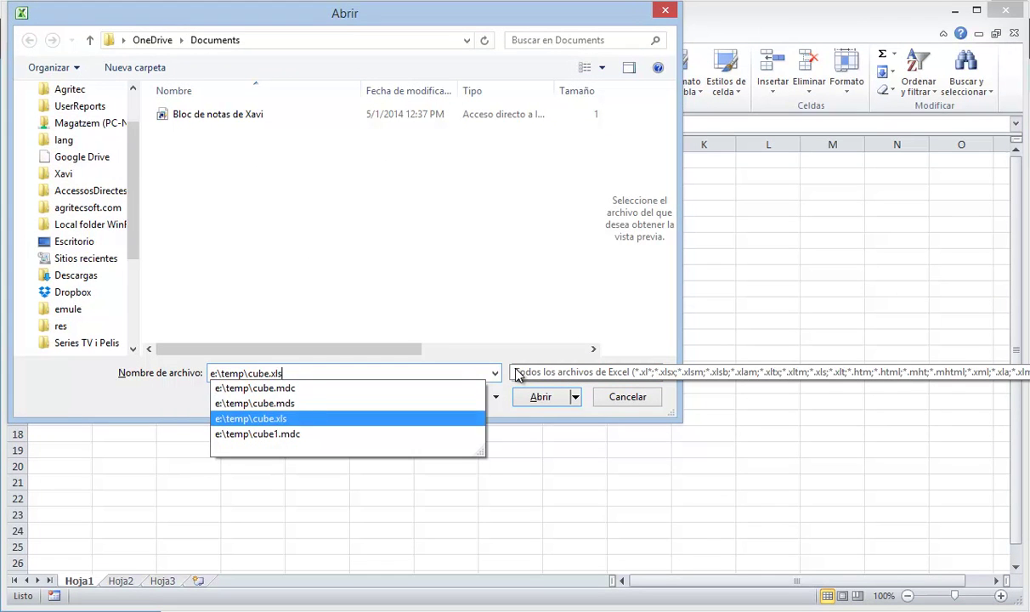
key("Return")
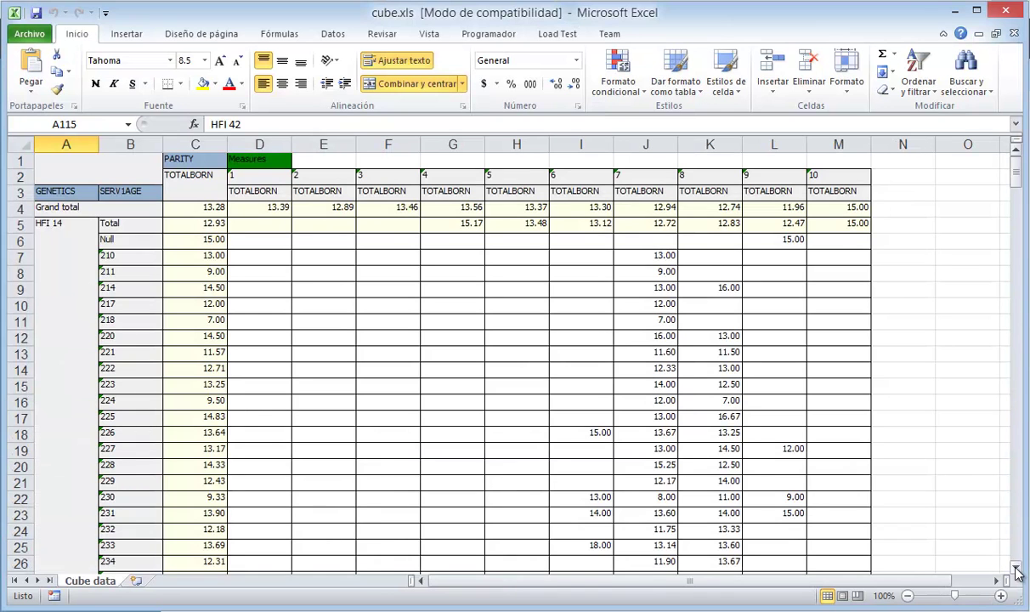
Scroll through the Cube data sheet's TOTALBORN averages.
left_click(1016, 567)
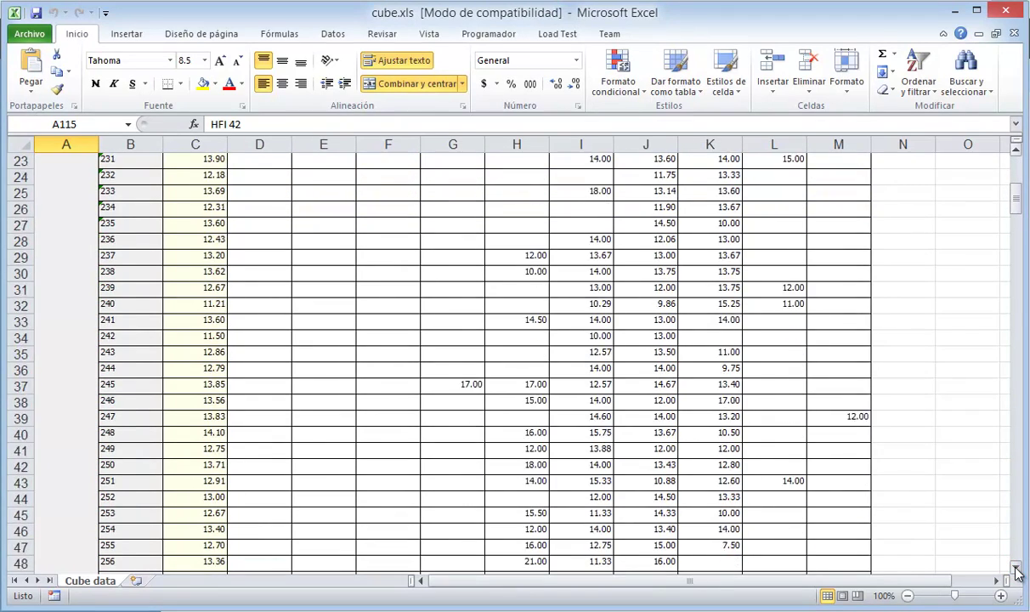
left_click(1018, 550)
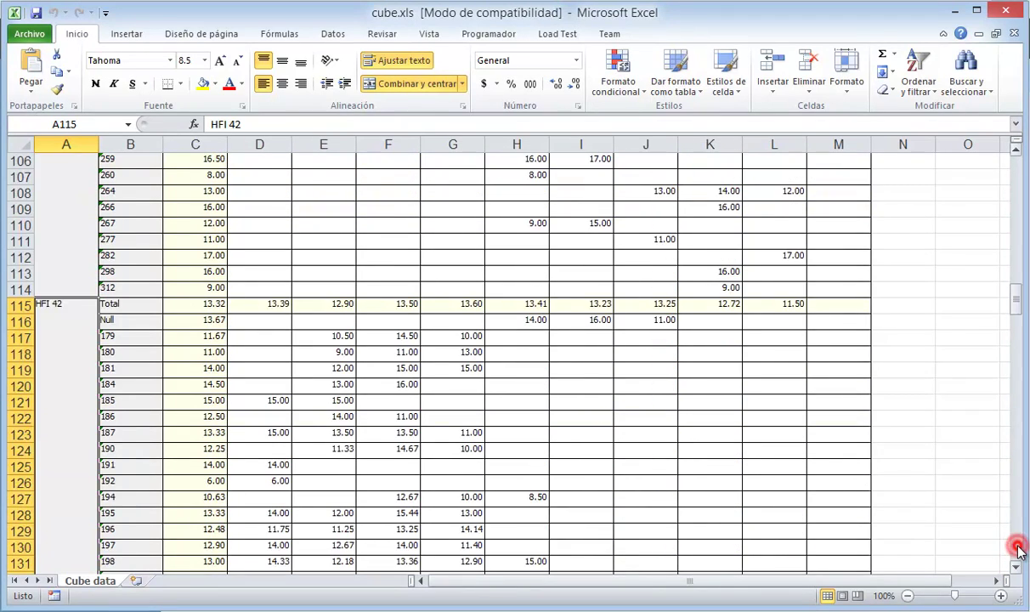
left_click(1018, 551)
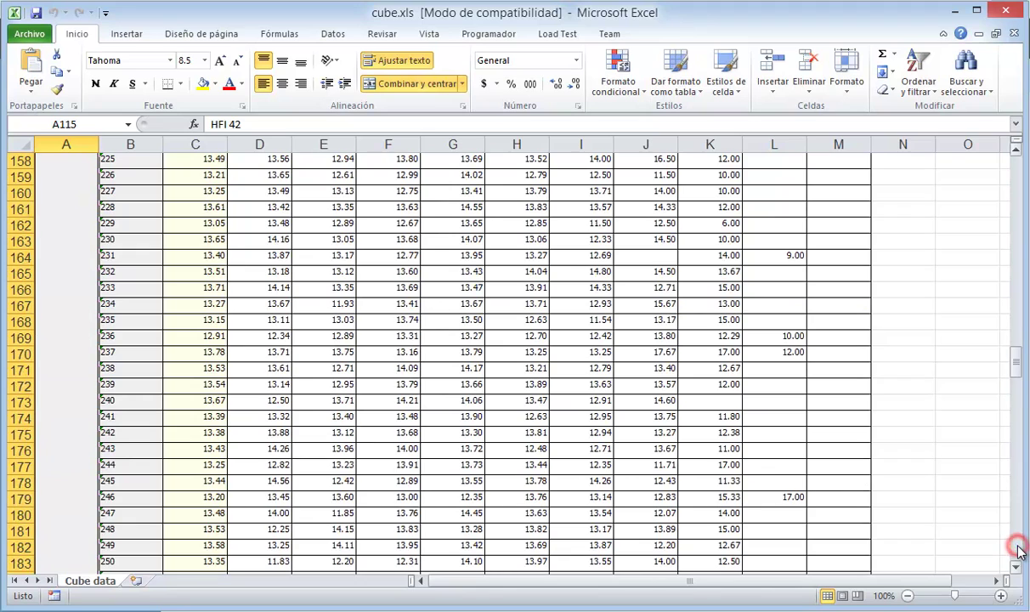